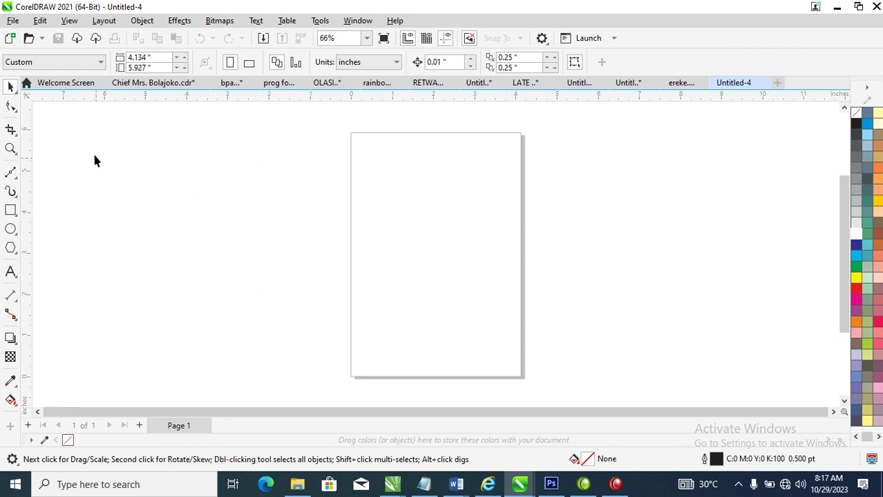
# Set the page size to A4, 210 × 297 mm, from the property bar list.
pyautogui.click(86, 62)
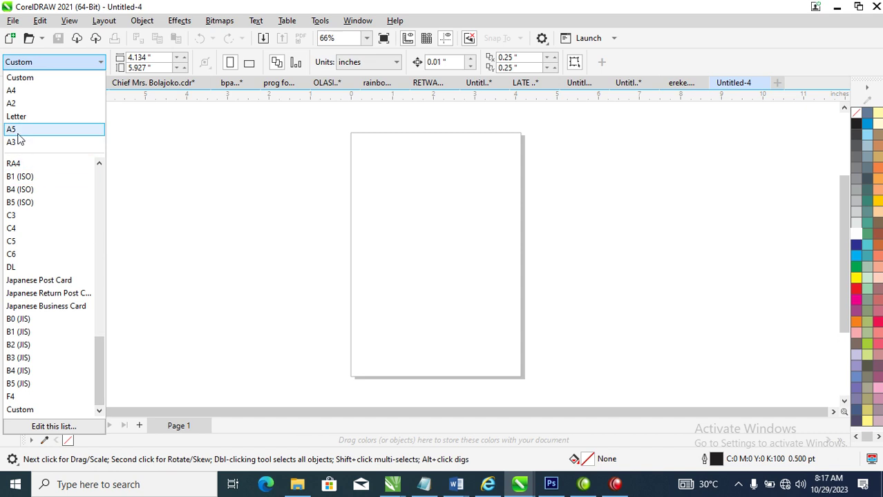
pyautogui.click(102, 186)
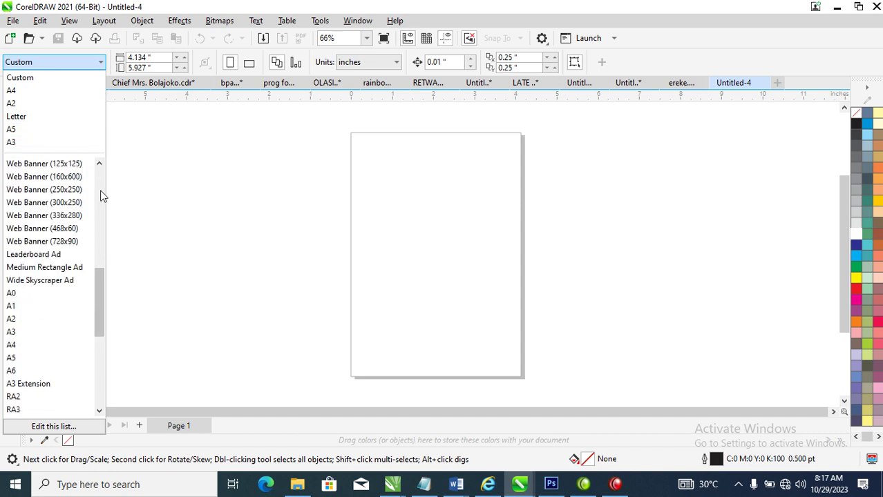
pyautogui.click(21, 344)
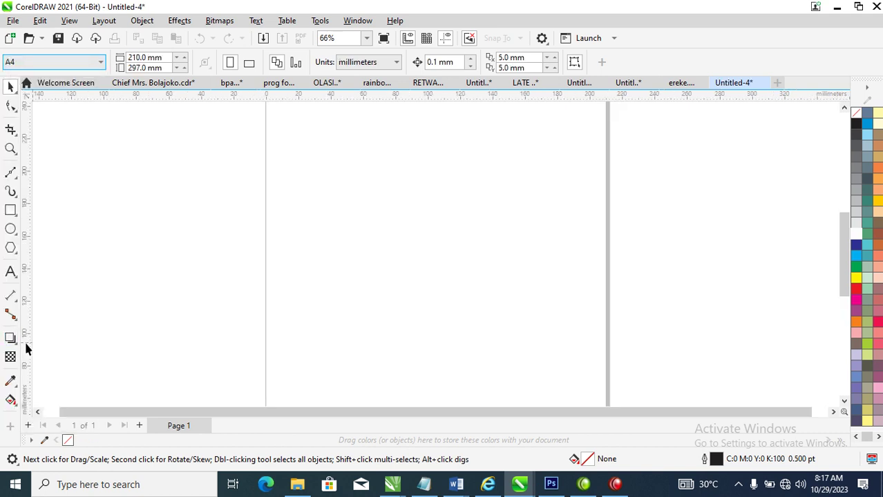
pyautogui.scroll(-3, 145, 304)
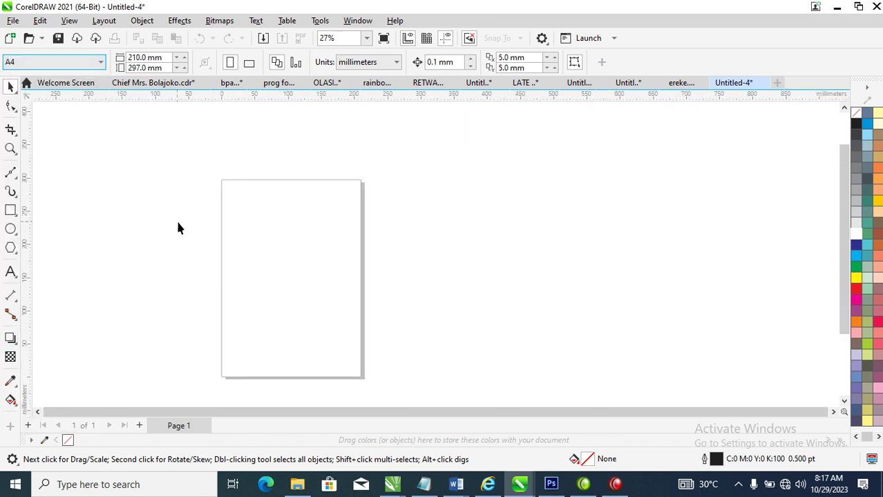
# Draw a rectangle over the whole A4 page, centre it on the page and fill it white.
pyautogui.press('z')
pyautogui.moveTo(89, 145); pyautogui.dragTo(443, 370)
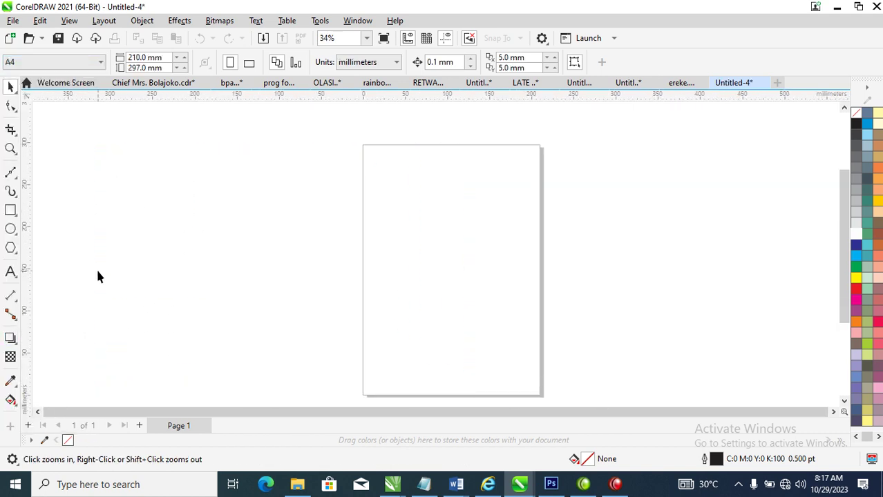
pyautogui.click(11, 212)
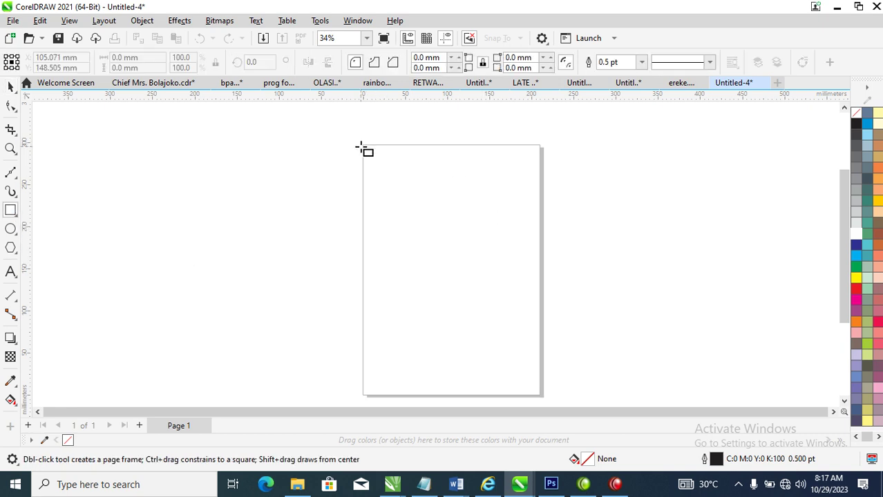
pyautogui.moveTo(362, 146); pyautogui.dragTo(541, 396)
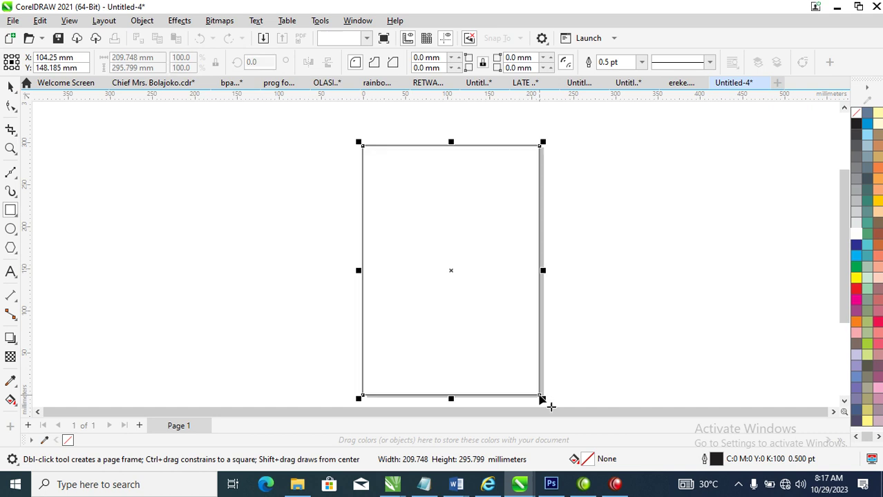
pyautogui.press('p')
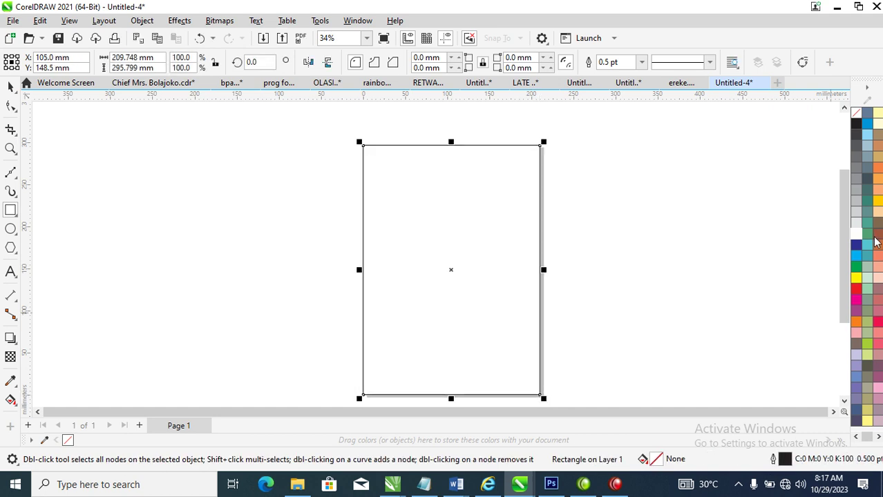
pyautogui.click(857, 236)
pyautogui.press('space')
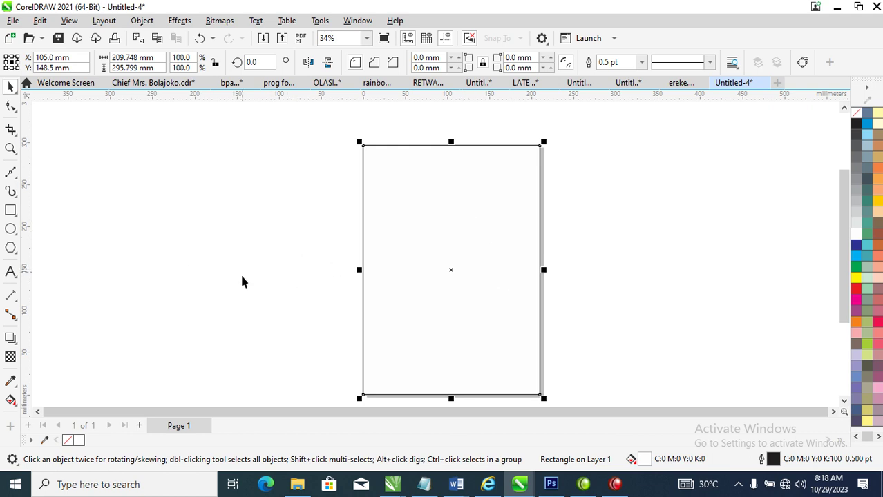
# Draw a polygon left of the page, set it to 6 sides and rotate it 180°.
pyautogui.click(11, 249)
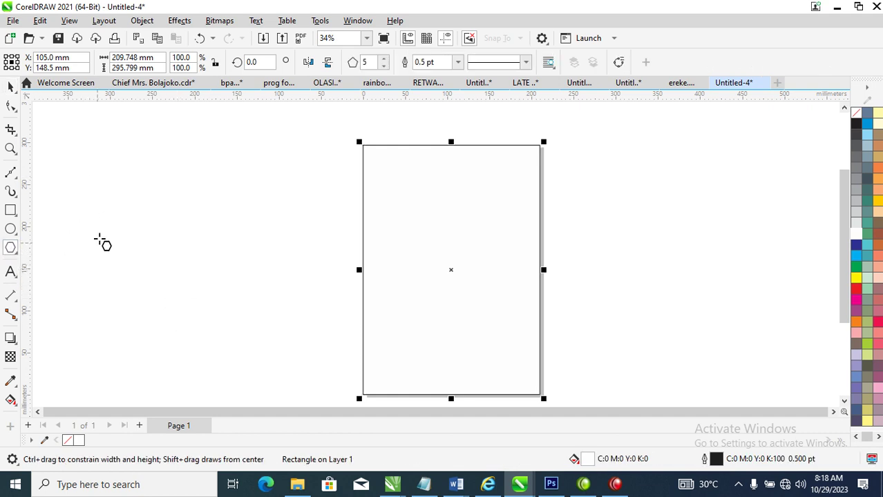
pyautogui.moveTo(113, 162); pyautogui.dragTo(149, 191)
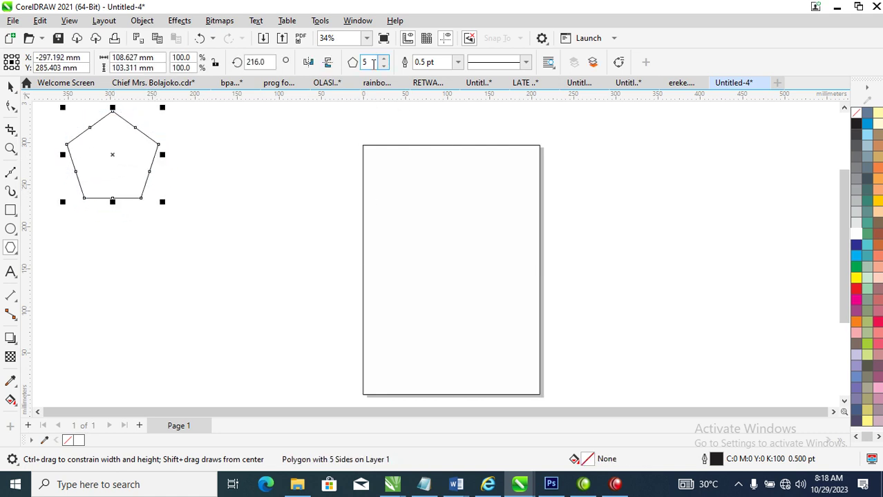
pyautogui.press('BackSpace')
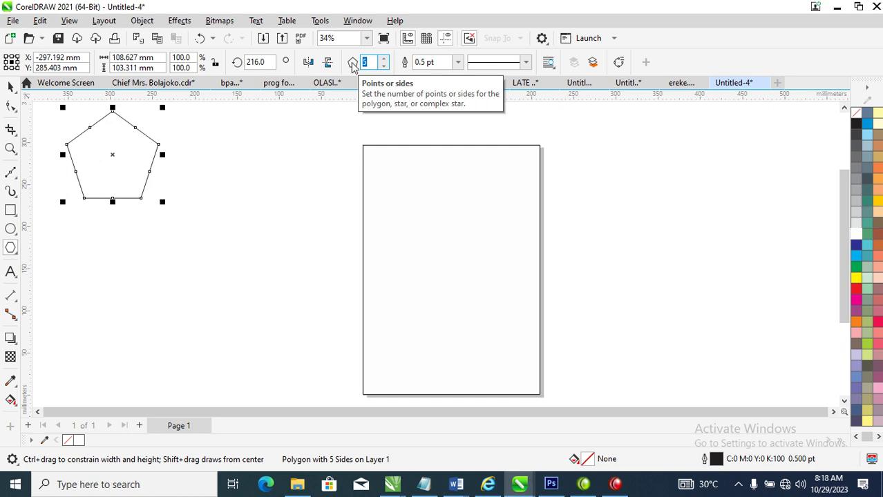
pyautogui.write('6')
pyautogui.press('Return')
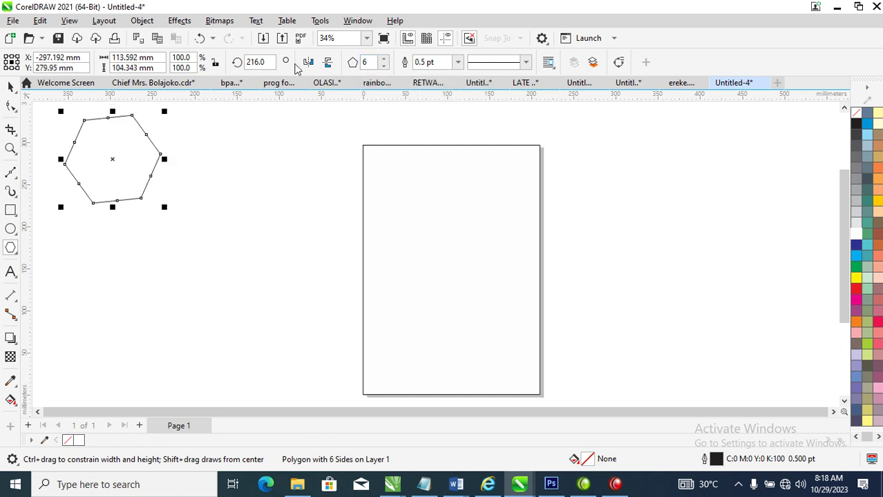
pyautogui.doubleClick(261, 62)
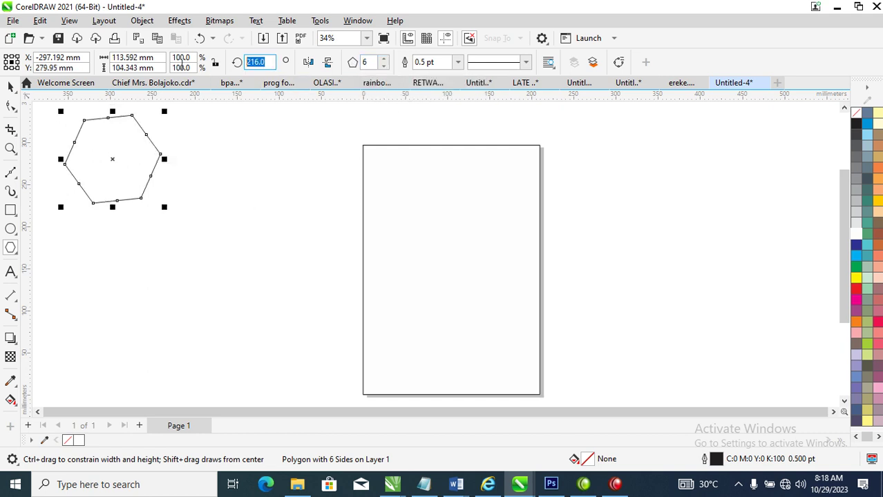
pyautogui.write('180')
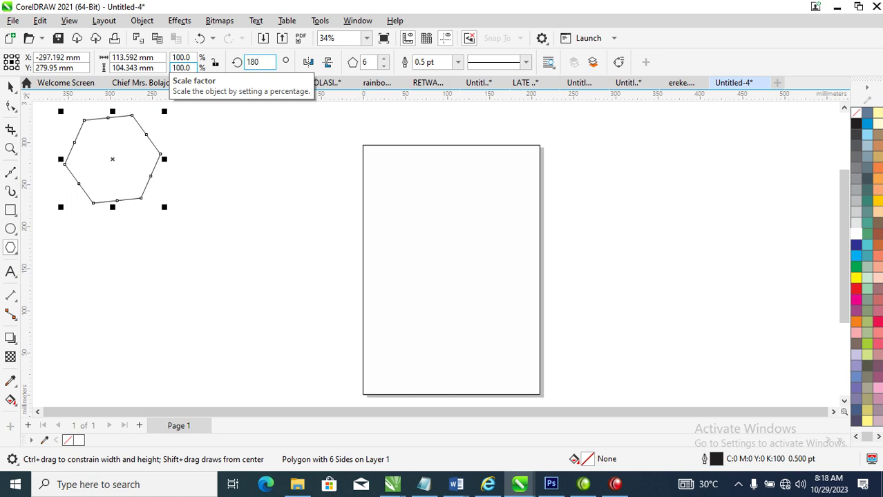
pyautogui.press('Return')
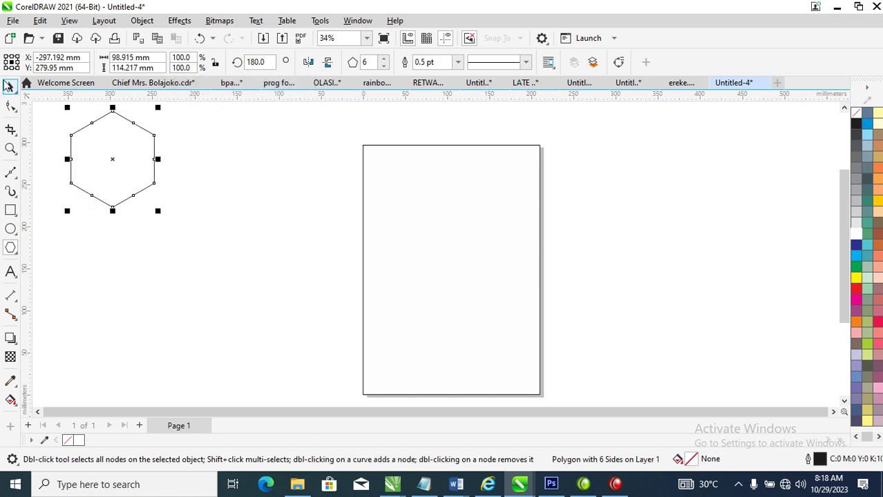
# Move the hexagon down, scale a smaller inner copy and combine both with Ctrl+L.
pyautogui.click(10, 87)
pyautogui.moveTo(141, 168); pyautogui.dragTo(203, 292)
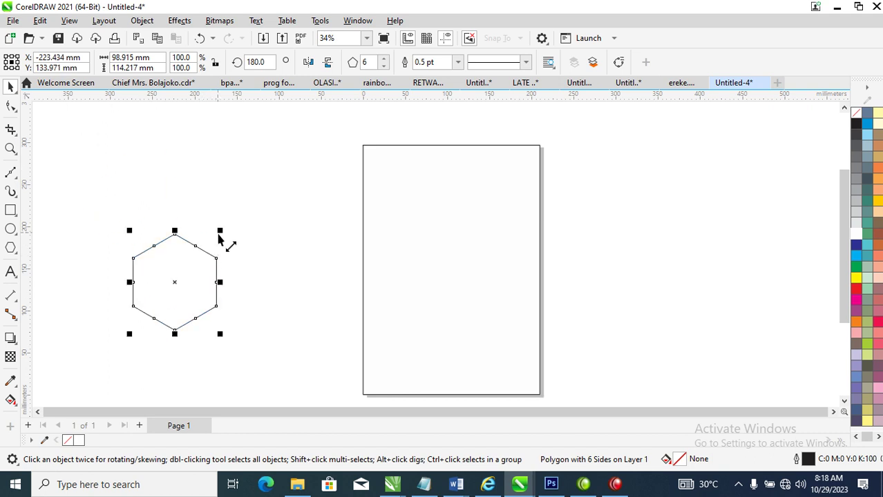
pyautogui.moveTo(221, 231); pyautogui.dragTo(221, 250)
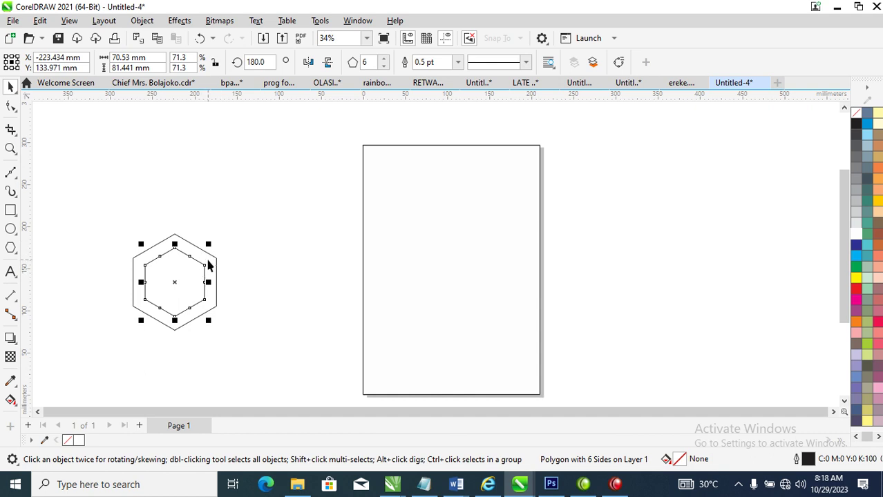
pyautogui.moveTo(208, 245); pyautogui.dragTo(209, 255)
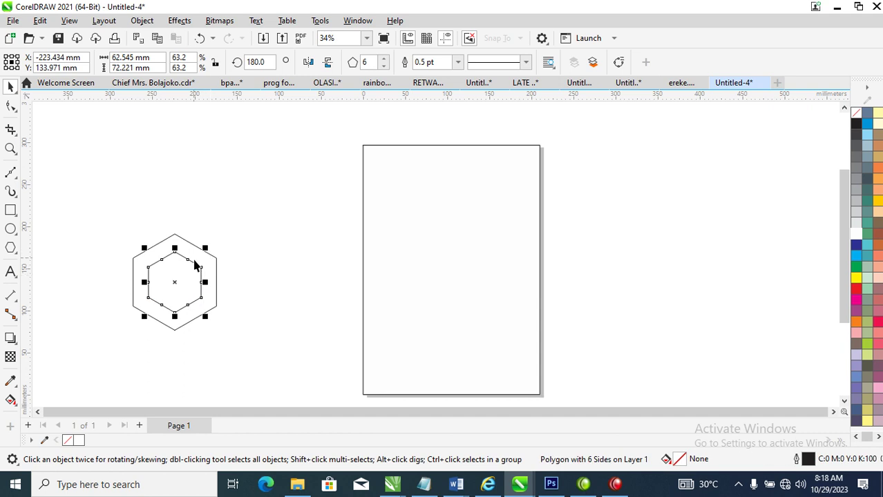
pyautogui.hotkey('ctrl', 'a')
pyautogui.hotkey('ctrl', 'l')
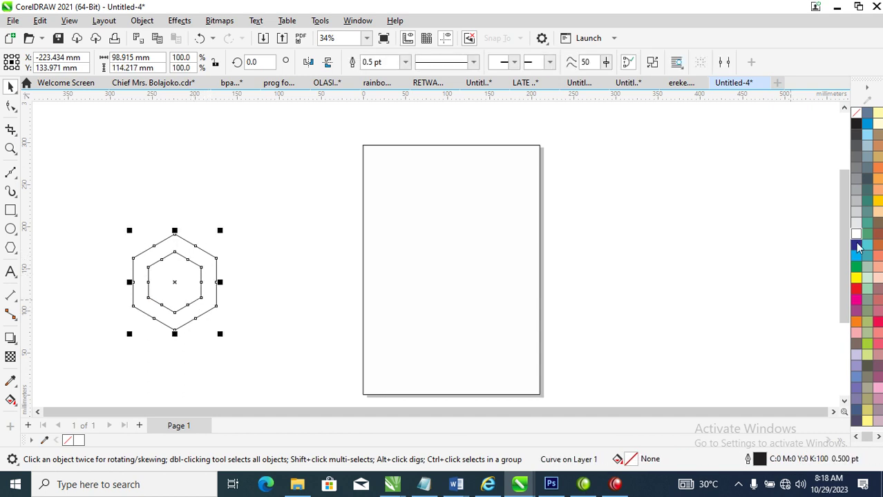
# Fill the ring purple and duplicate it into a diagonal chain of four rings.
pyautogui.click(856, 304)
pyautogui.moveTo(216, 281); pyautogui.dragTo(259, 171)
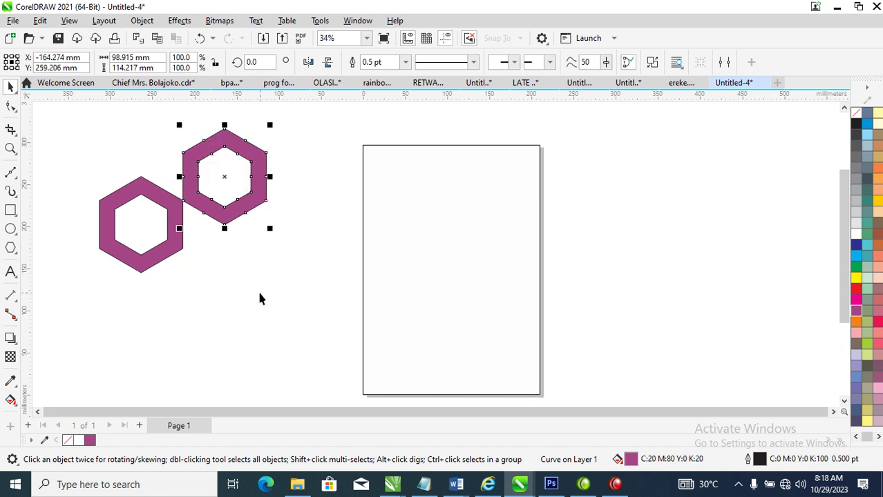
pyautogui.hotkey('ctrl', 'r')
pyautogui.hotkey('ctrl', 'r')
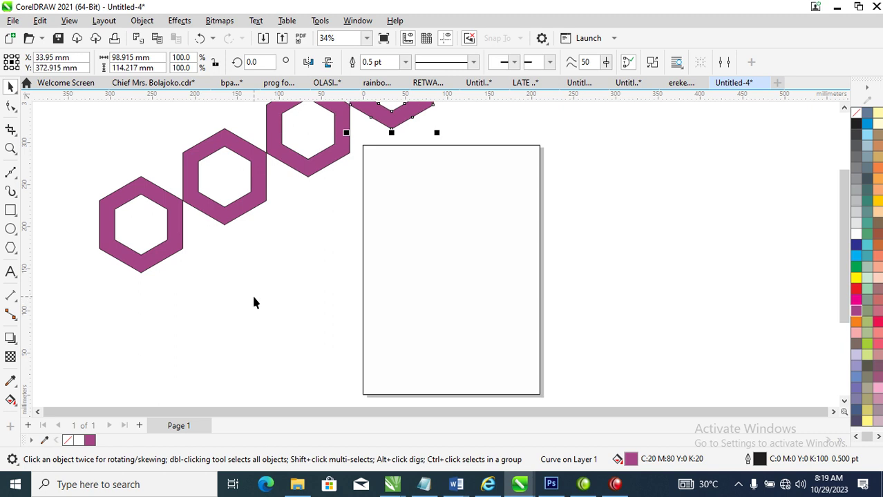
pyautogui.scroll(-1, 252, 296)
pyautogui.scroll(-3, 253, 297)
# Scale the four rings down together to about 85.3 × 61.3 mm.
pyautogui.moveTo(121, 153); pyautogui.dragTo(377, 304)
pyautogui.moveTo(344, 170); pyautogui.dragTo(424, 221)
pyautogui.moveTo(375, 170); pyautogui.dragTo(471, 248)
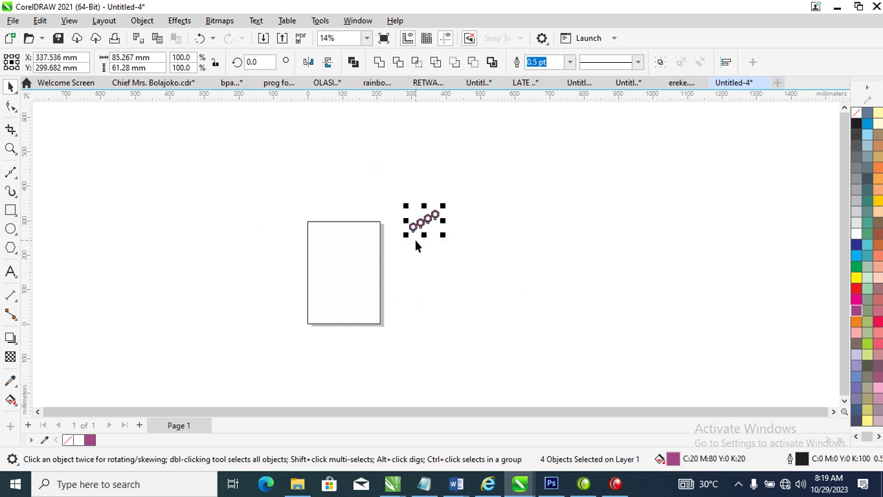
# Group the four rings and repeat stepped copies into a long diagonal band.
pyautogui.press('z')
pyautogui.moveTo(387, 198); pyautogui.dragTo(530, 268)
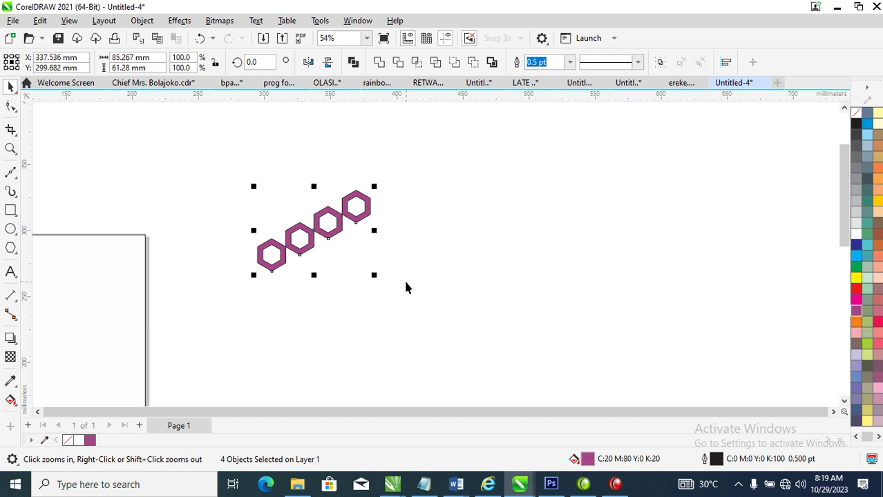
pyautogui.hotkey('ctrl', 'g')
pyautogui.press('space')
pyautogui.moveTo(333, 233); pyautogui.dragTo(365, 250)
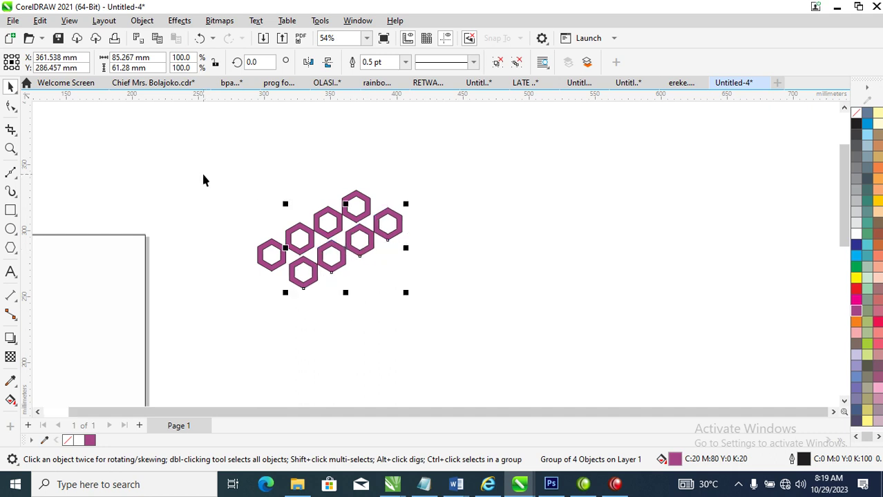
pyautogui.hotkey('ctrl', 'r')
pyautogui.hotkey('ctrl', 'r')
pyautogui.hotkey('ctrl', 'r')
pyautogui.hotkey('ctrl', 'r')
pyautogui.hotkey('ctrl', 'r')
pyautogui.hotkey('ctrl', 'r')
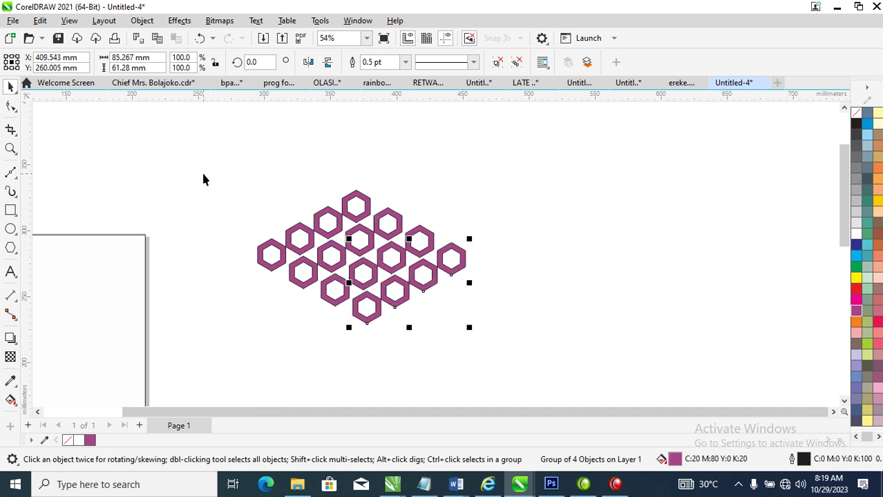
pyautogui.hotkey('ctrl', 'r')
pyautogui.hotkey('ctrl', 'r')
pyautogui.hotkey('ctrl', 'r')
pyautogui.hotkey('ctrl', 'r')
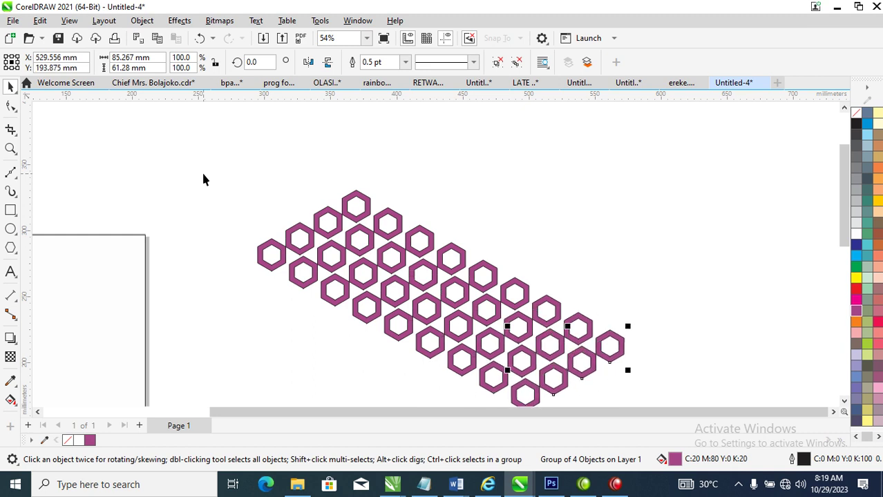
pyautogui.hotkey('ctrl', 'r')
pyautogui.hotkey('ctrl', 'r')
pyautogui.hotkey('ctrl', 'r')
pyautogui.hotkey('ctrl', 'r')
pyautogui.hotkey('ctrl', 'r')
pyautogui.hotkey('ctrl', 'r')
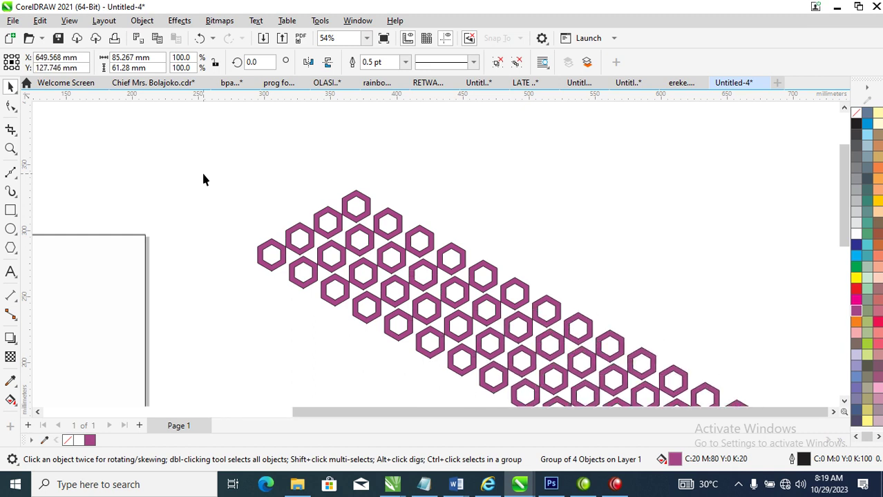
# Drop a copy of the whole hexagon band up-right of the original.
pyautogui.scroll(-2, 203, 178)
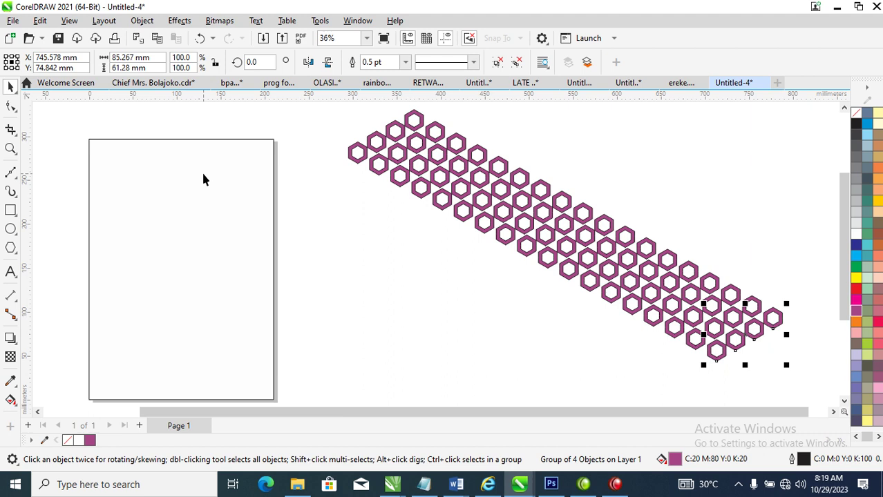
pyautogui.scroll(-1, 431, 197)
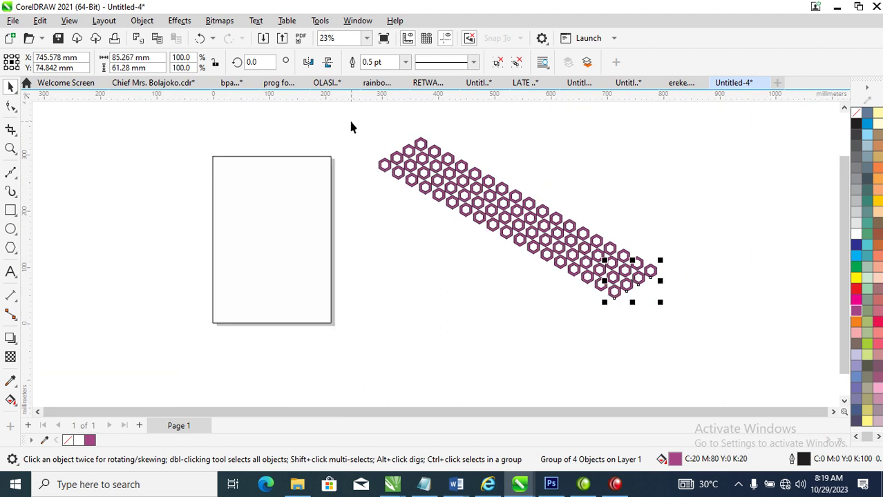
pyautogui.moveTo(351, 125)
pyautogui.mouseDown()
pyautogui.moveTo(717, 322)
pyautogui.moveTo(711, 331)
pyautogui.mouseUp()
pyautogui.moveTo(627, 291); pyautogui.dragTo(669, 257)
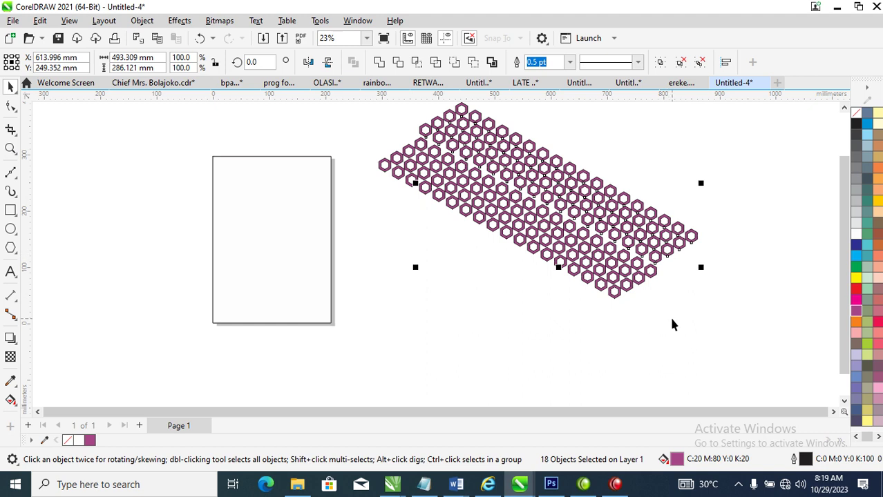
# Fill out the diamond lattice, remove all outlines and group the 108 hexagons.
pyautogui.hotkey('ctrl', 'r')
pyautogui.hotkey('ctrl', 'r')
pyautogui.hotkey('ctrl', 'r')
pyautogui.hotkey('ctrl', 'r')
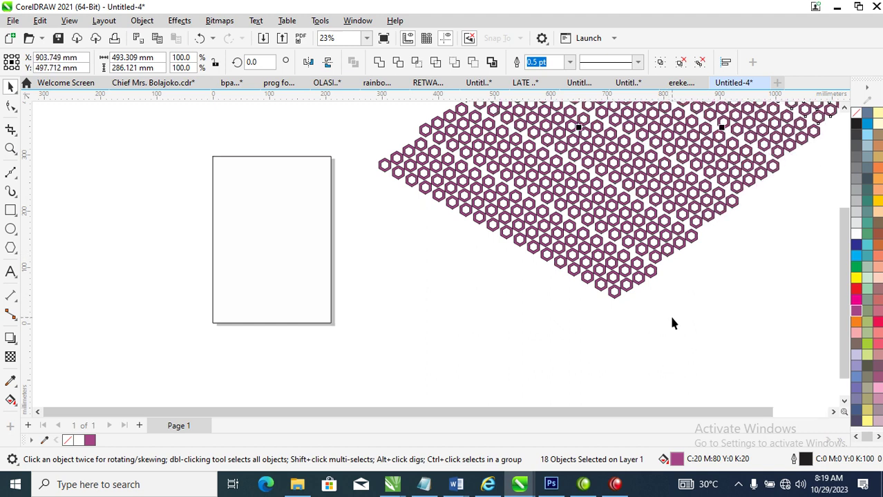
pyautogui.scroll(-2, 669, 313)
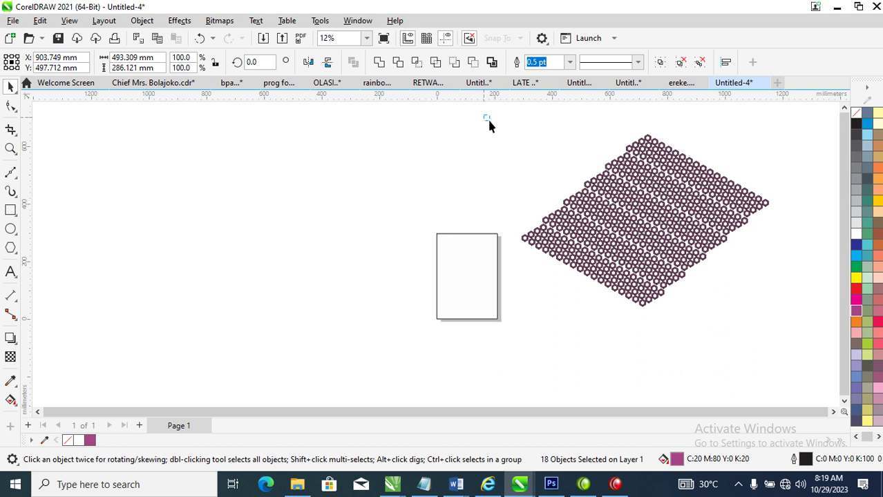
pyautogui.moveTo(788, 326); pyautogui.dragTo(797, 332)
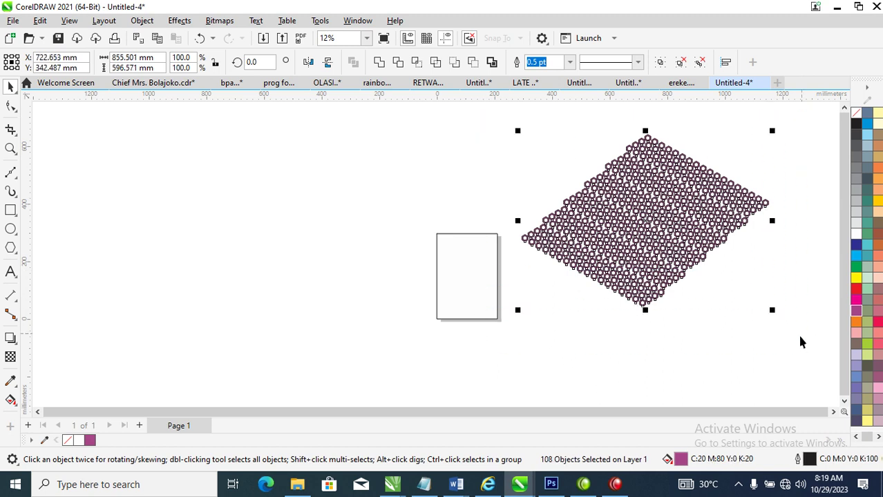
pyautogui.rightClick(856, 121)
pyautogui.click(838, 125)
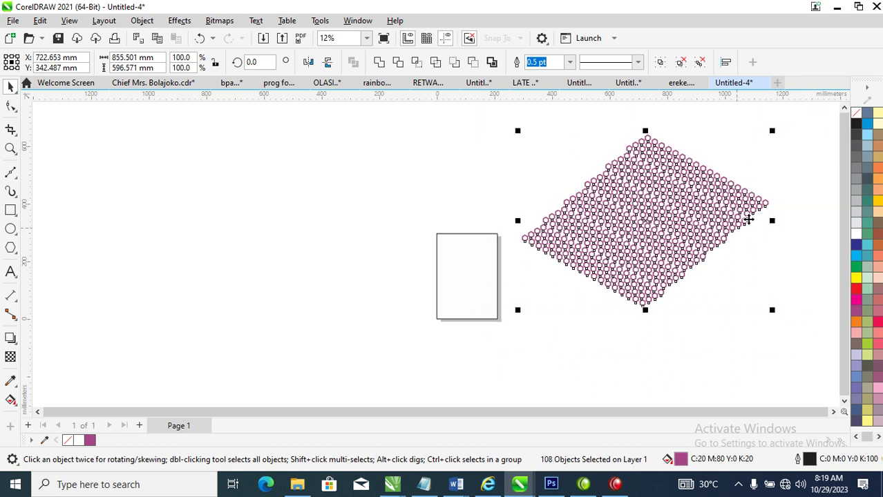
pyautogui.moveTo(718, 229); pyautogui.dragTo(743, 277)
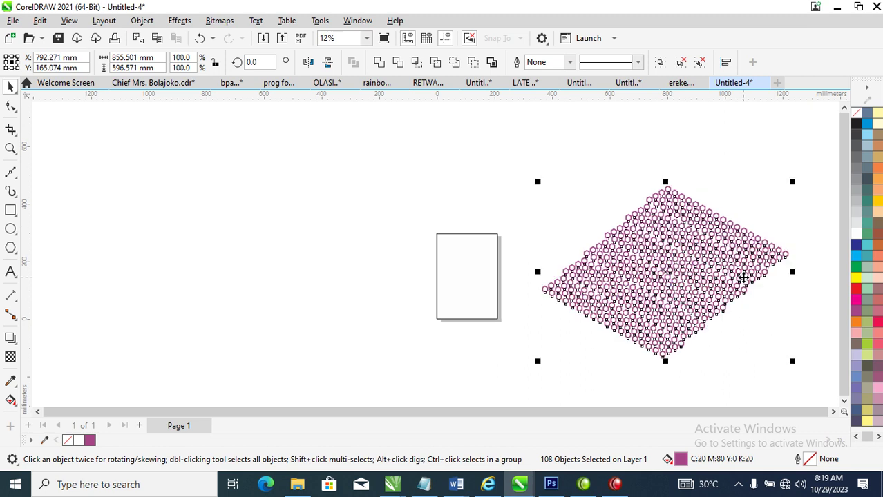
pyautogui.hotkey('ctrl', 'g')
# Zoom in on the page and select the page-sized rectangle.
pyautogui.press('z')
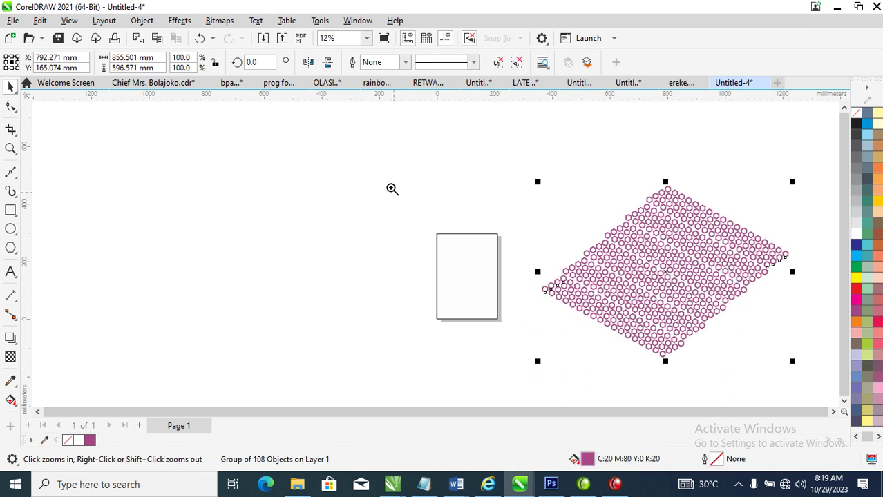
pyautogui.moveTo(385, 180); pyautogui.dragTo(659, 345)
pyautogui.click(307, 260)
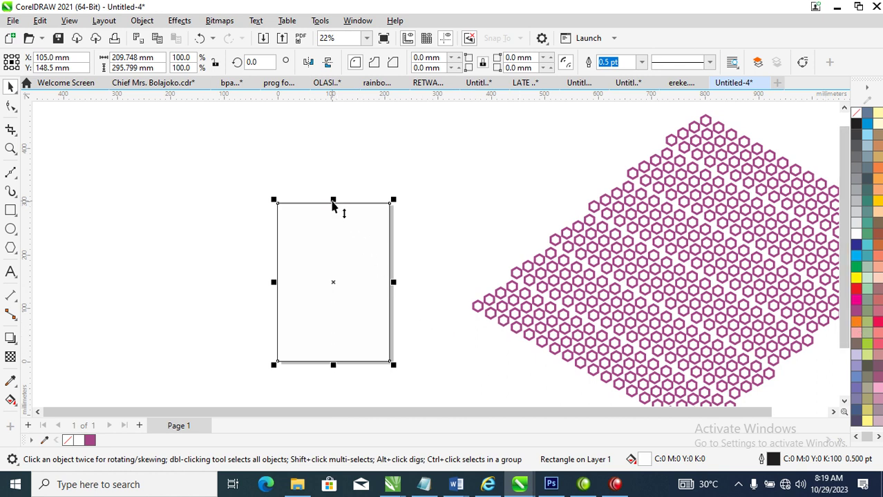
# Shrink the rectangle to the lower page, 209.748 × 115.418 mm, filled purple C:59 M:100 Y:42 K:0.
pyautogui.moveTo(332, 200); pyautogui.dragTo(339, 306)
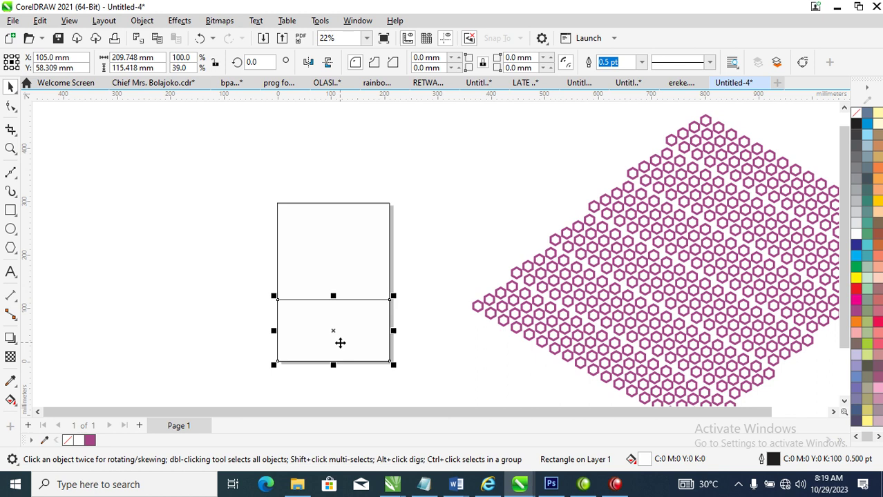
pyautogui.click(339, 338)
pyautogui.click(857, 248)
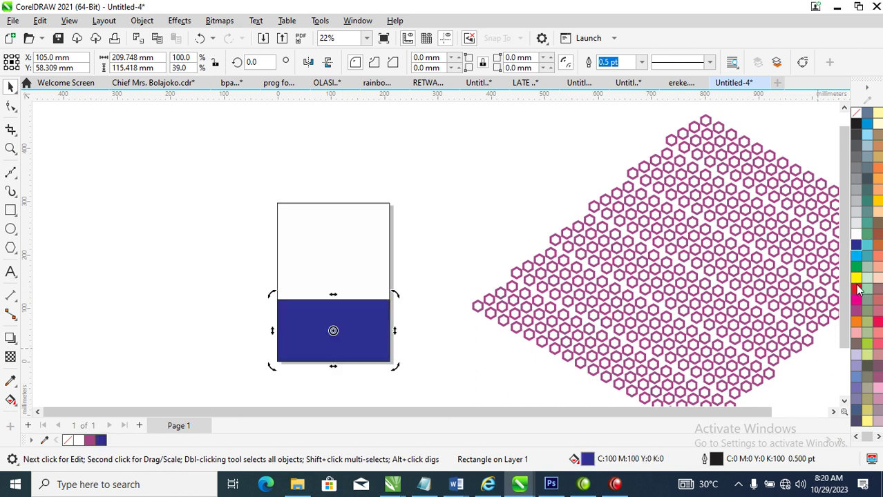
pyautogui.keyDown('ctrl'); pyautogui.click(856, 290); pyautogui.keyUp('ctrl')
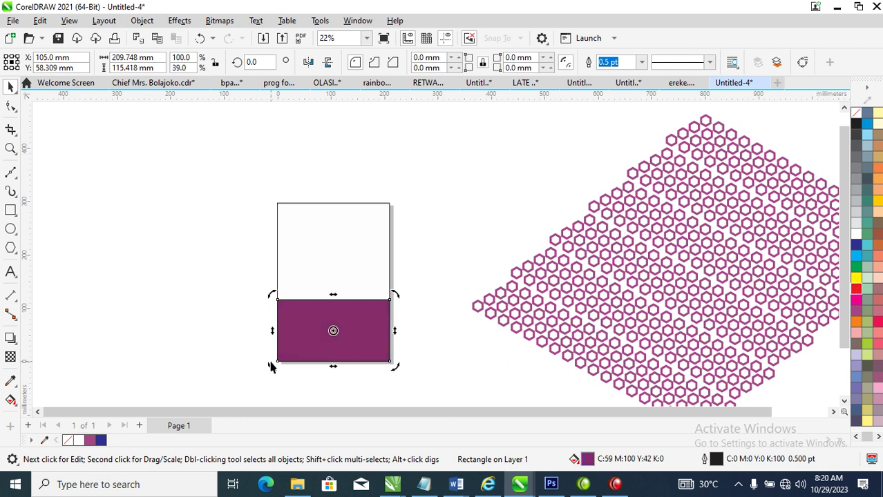
# Give the bottom rectangle a top-to-bottom fountain fill ending in C:70 M:75 Y:58 K:83.
pyautogui.click(10, 400)
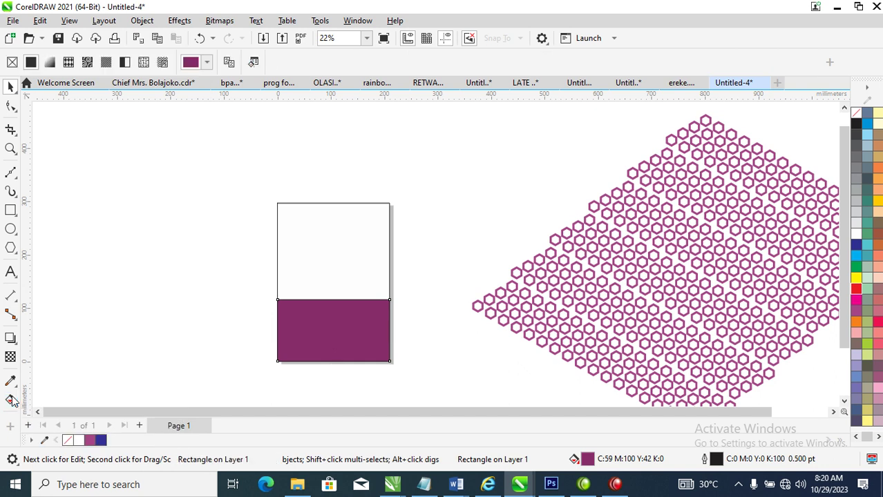
pyautogui.moveTo(346, 299); pyautogui.dragTo(346, 347)
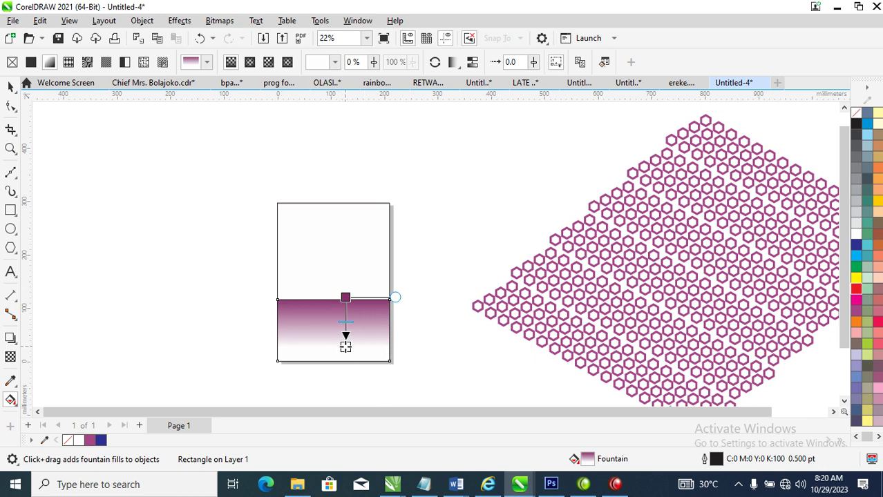
pyautogui.moveTo(346, 347)
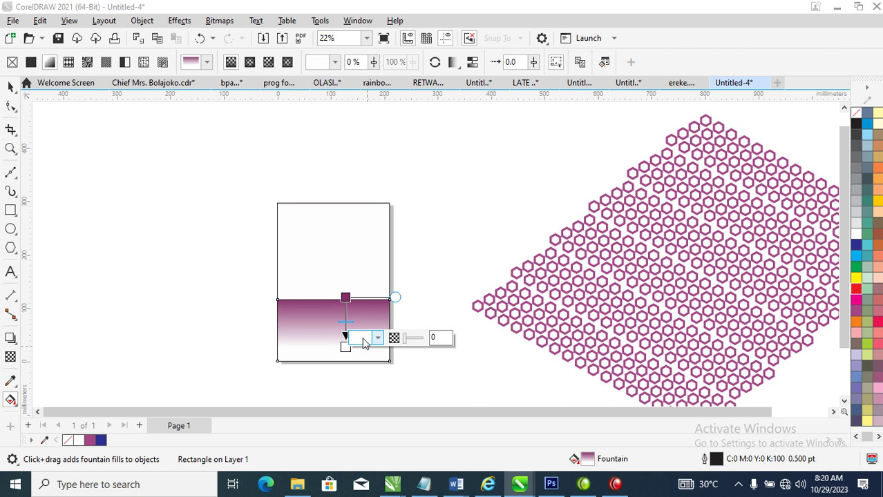
pyautogui.click(377, 337)
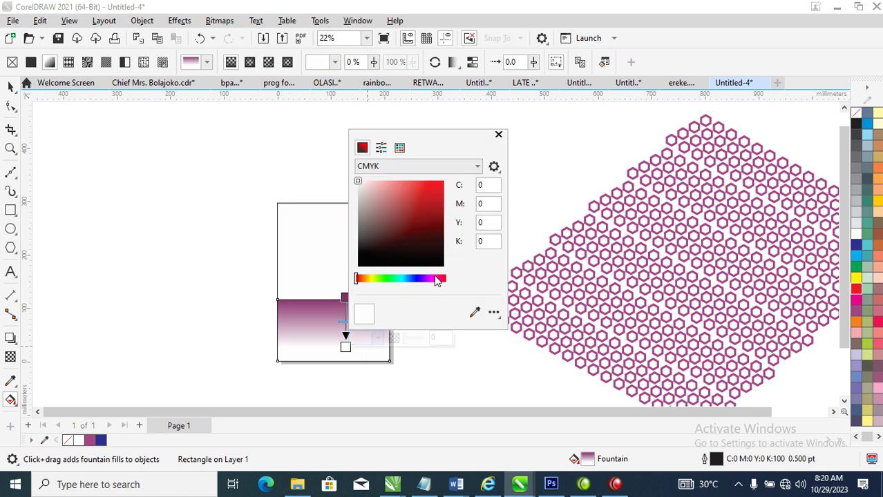
pyautogui.click(434, 278)
pyautogui.click(439, 254)
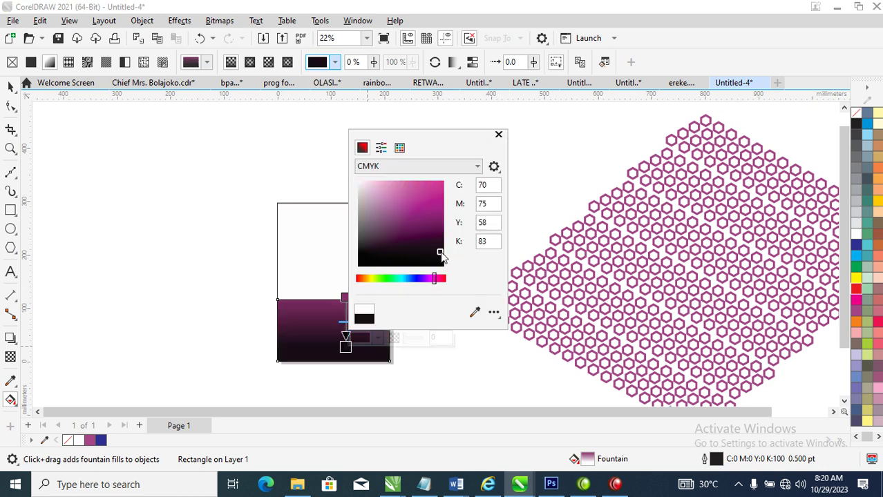
pyautogui.click(498, 133)
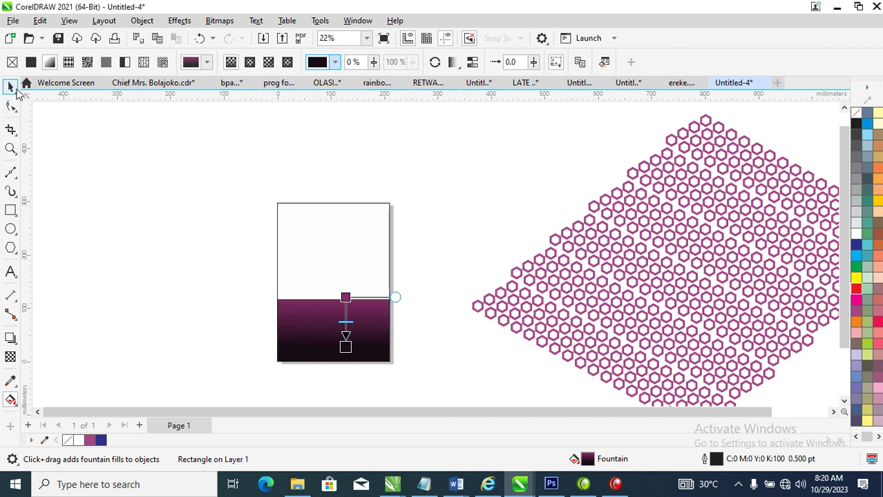
pyautogui.click(10, 86)
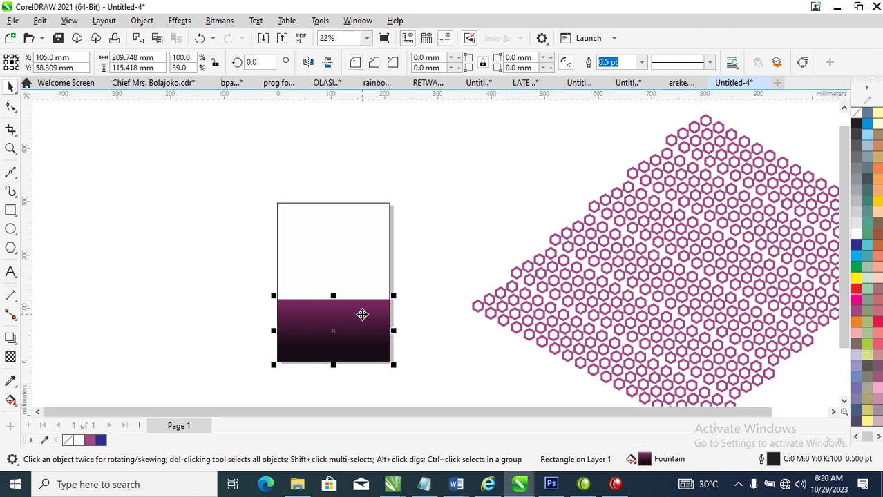
# Copy all properties of the bottom rectangle onto the upper page rectangle.
pyautogui.moveTo(357, 341); pyautogui.dragTo(319, 223)
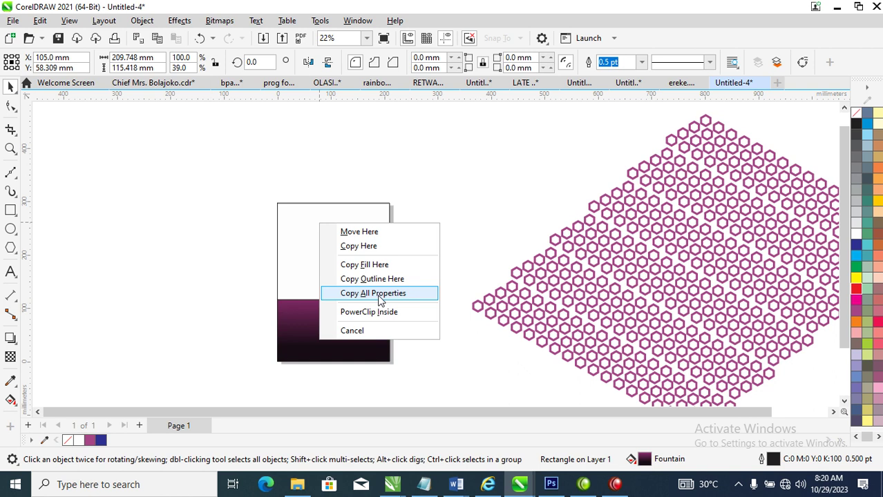
pyautogui.click(373, 294)
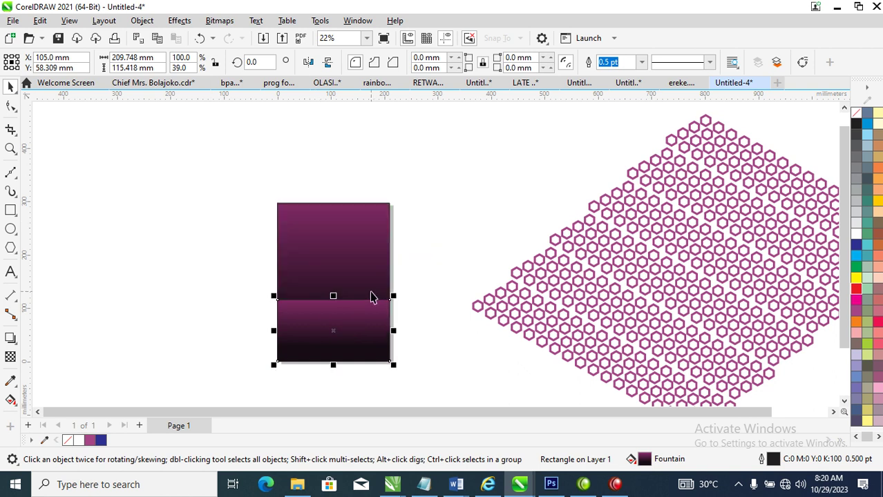
# Move the hexagon field over the page, make it white, and scale it to about 57%.
pyautogui.click(665, 266)
pyautogui.moveTo(672, 264); pyautogui.dragTo(373, 252)
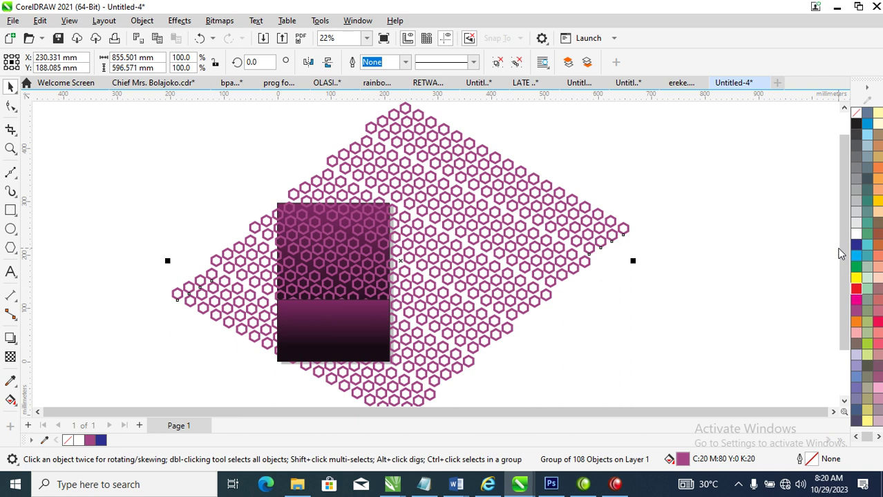
pyautogui.click(856, 234)
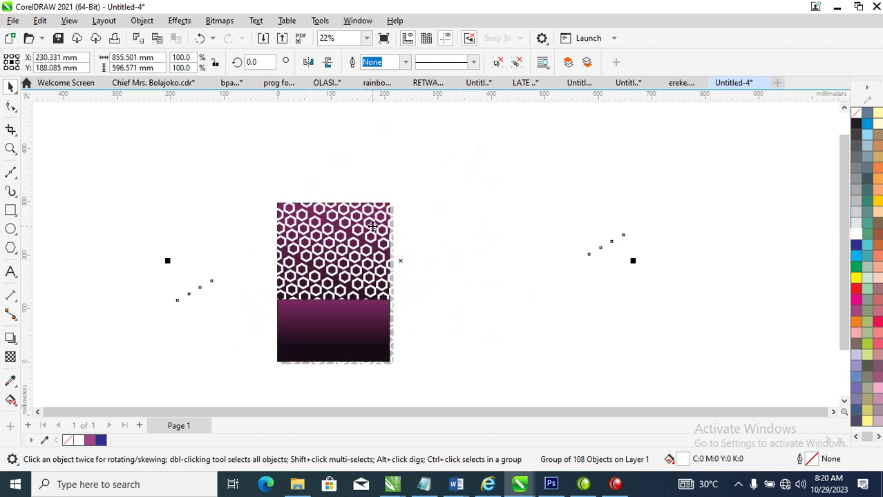
pyautogui.moveTo(468, 248); pyautogui.dragTo(433, 255)
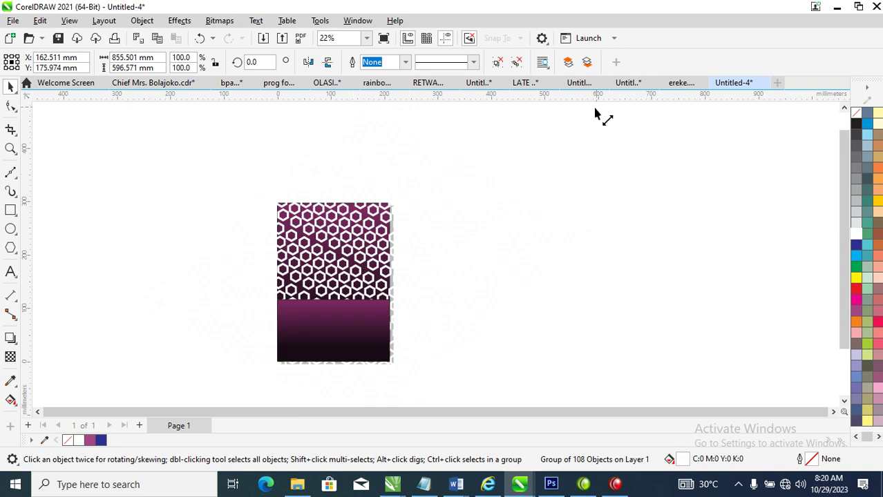
pyautogui.moveTo(596, 105); pyautogui.dragTo(506, 164)
pyautogui.click(365, 266)
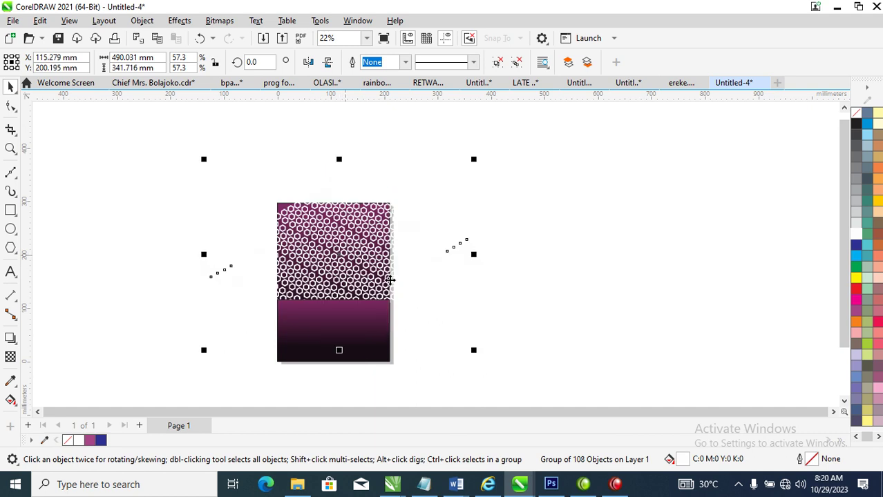
# Convert the hexagon group to a 300 dpi CMYK bitmap and nudge it into place.
pyautogui.click(222, 21)
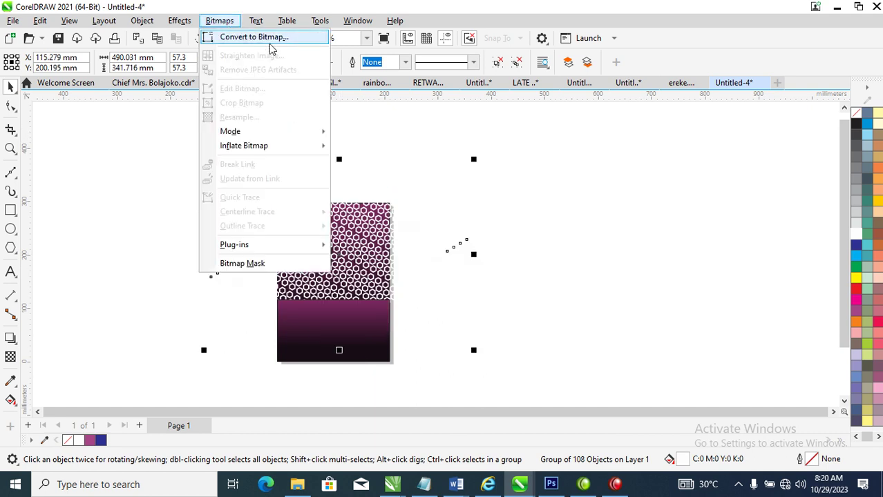
pyautogui.click(253, 38)
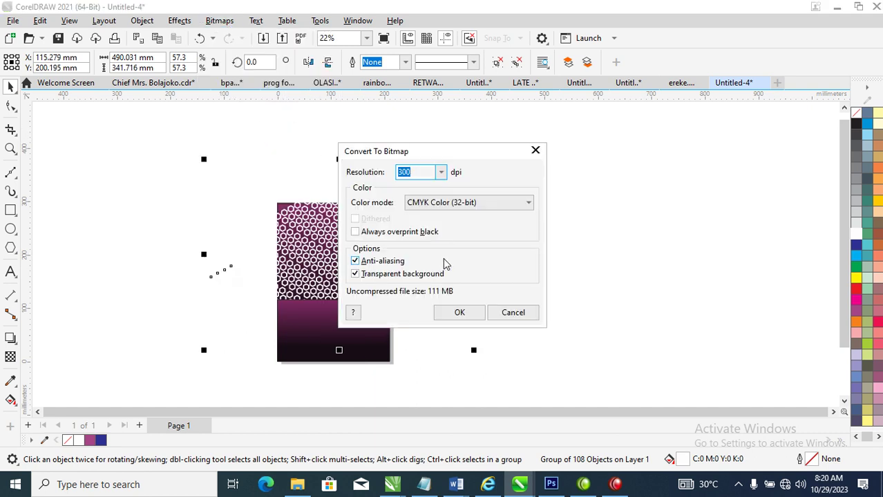
pyautogui.click(469, 308)
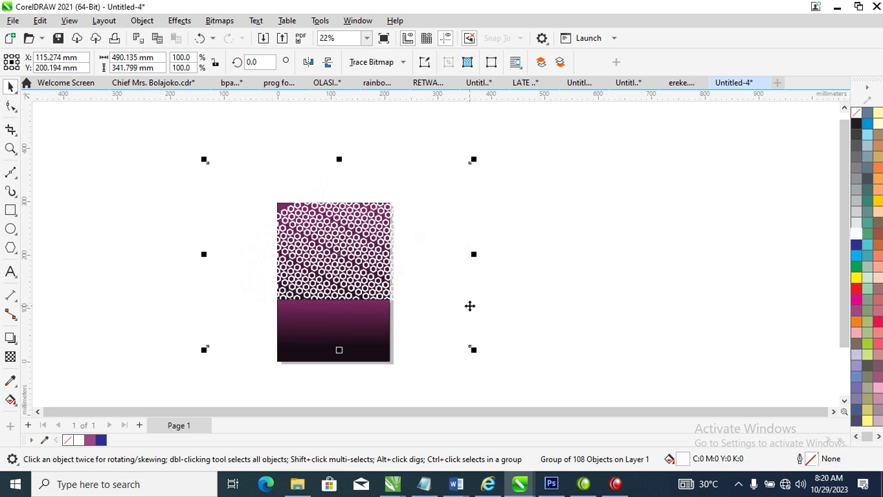
pyautogui.moveTo(379, 259); pyautogui.dragTo(373, 253)
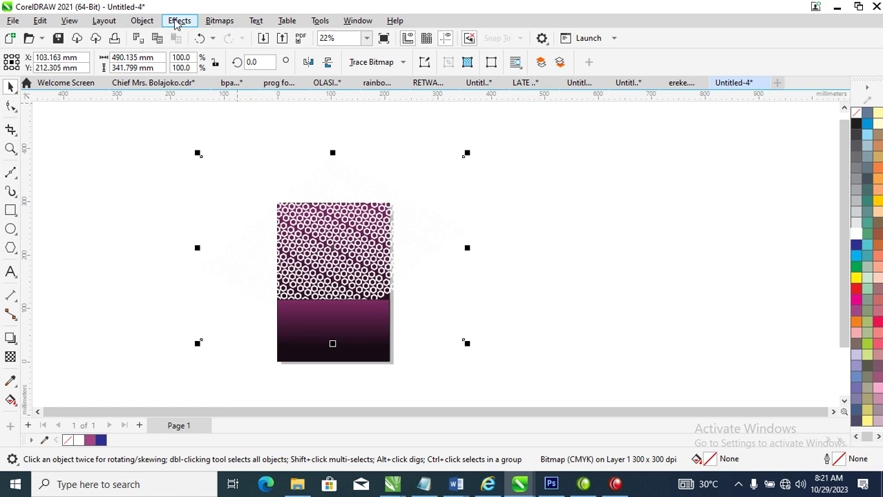
# Apply a Curved Feather of width 20 to the hexagon bitmap.
pyautogui.click(228, 22)
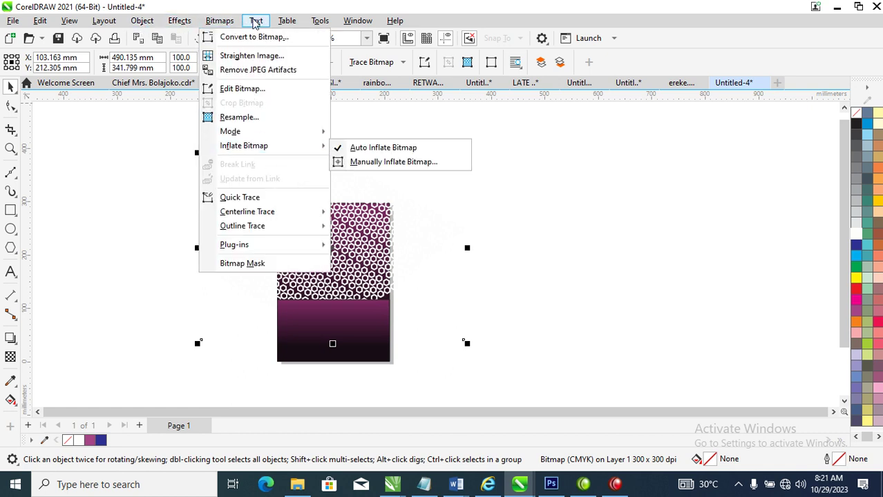
pyautogui.moveTo(256, 21)
pyautogui.moveTo(228, 23)
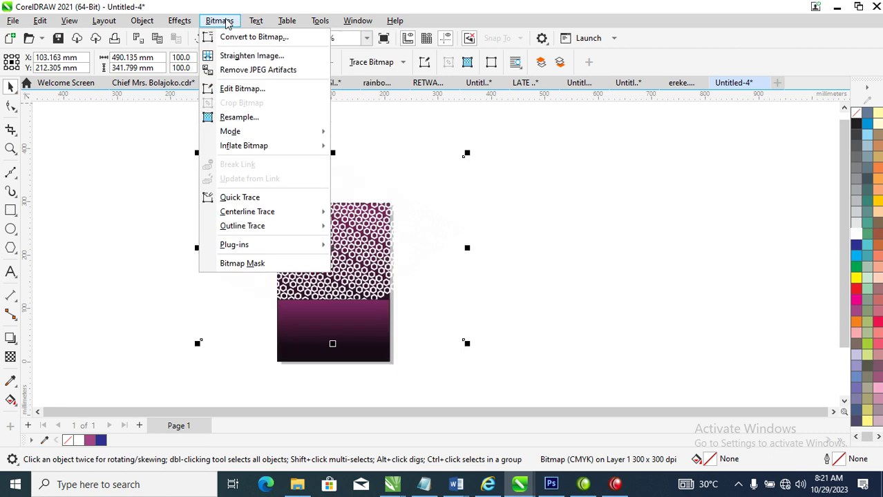
pyautogui.moveTo(188, 21)
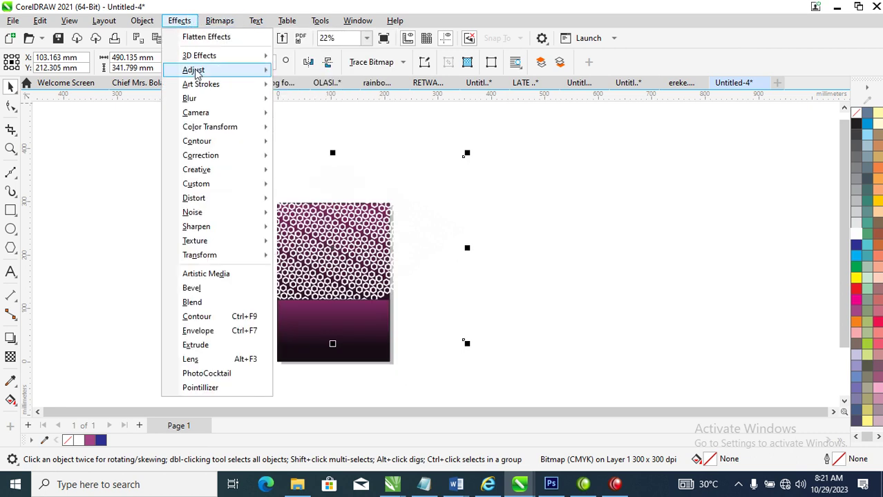
pyautogui.moveTo(205, 103)
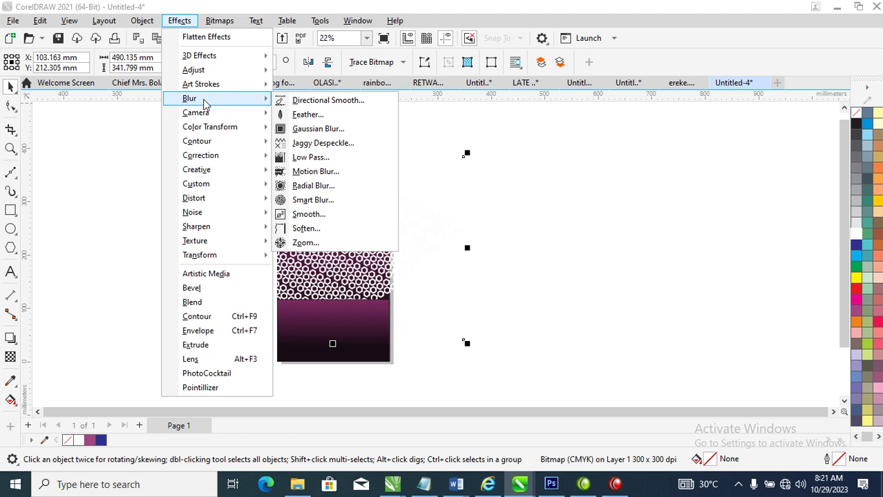
pyautogui.click(308, 115)
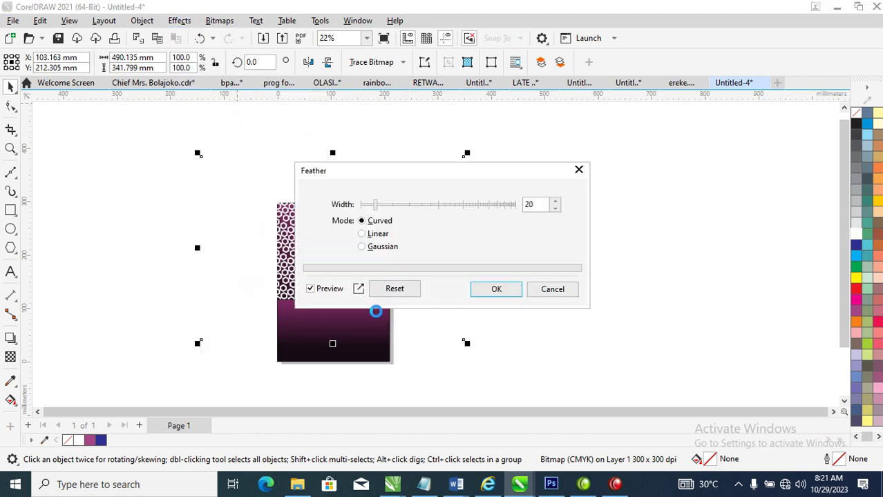
pyautogui.moveTo(423, 170); pyautogui.dragTo(596, 115)
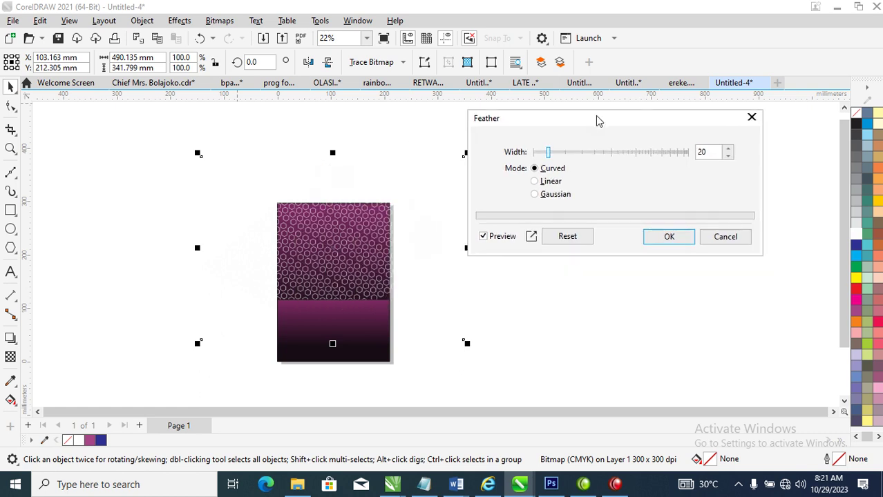
pyautogui.click(668, 237)
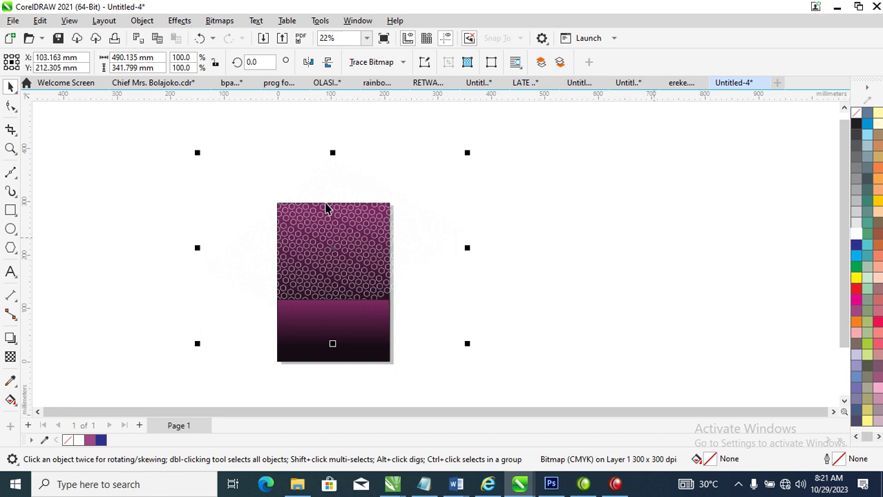
# Add a circular vignette (offset 94, fade 45) to the hexagon bitmap and shrink it to about 49.6%.
pyautogui.click(221, 21)
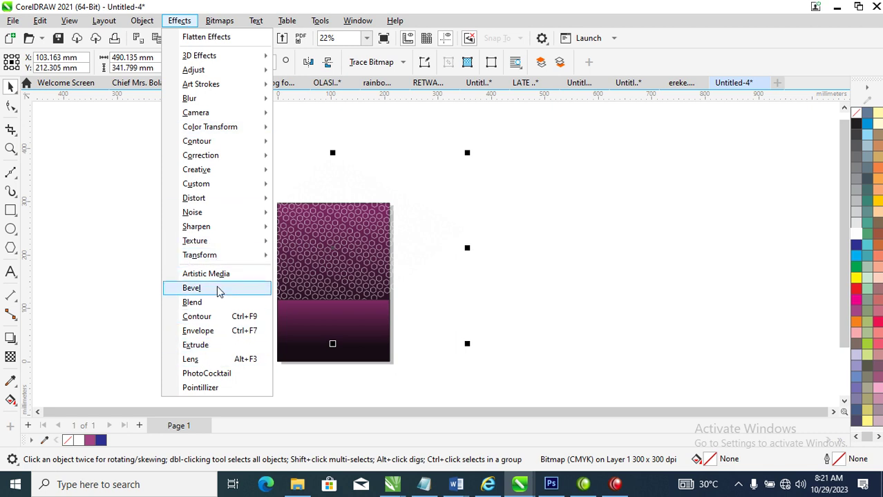
pyautogui.moveTo(205, 199)
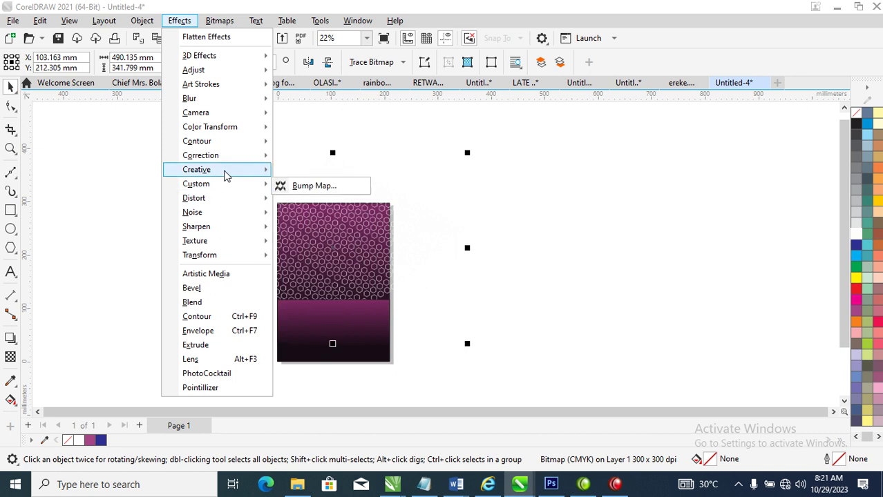
pyautogui.moveTo(226, 174)
pyautogui.click(315, 301)
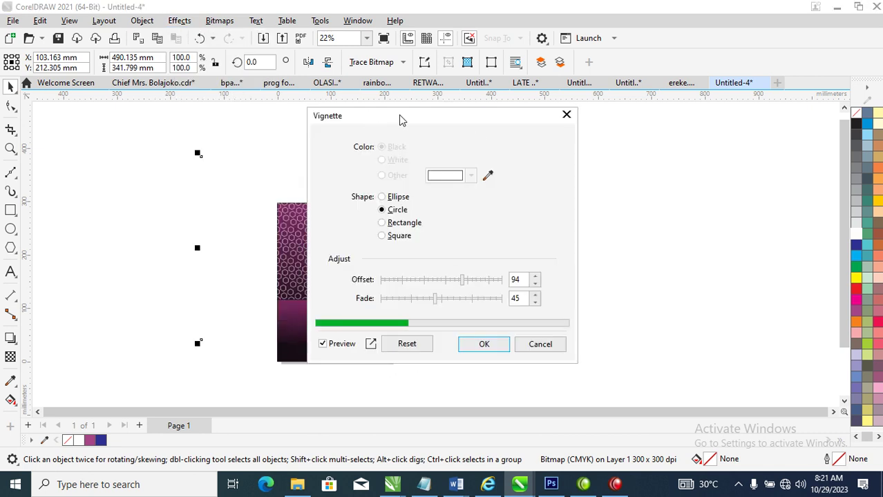
pyautogui.moveTo(402, 114); pyautogui.dragTo(639, 128)
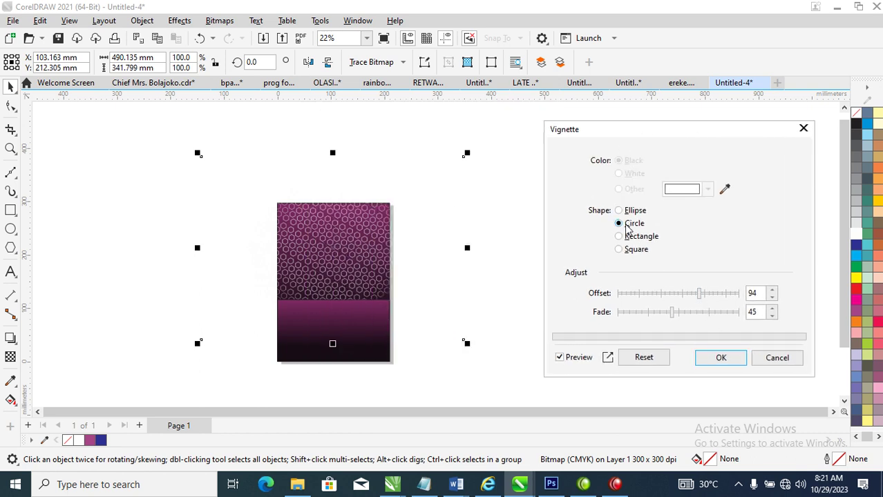
pyautogui.click(723, 360)
pyautogui.moveTo(466, 153); pyautogui.dragTo(401, 199)
# Zoom in and give the hexagon bitmap a uniform transparency of 50.
pyautogui.press('z')
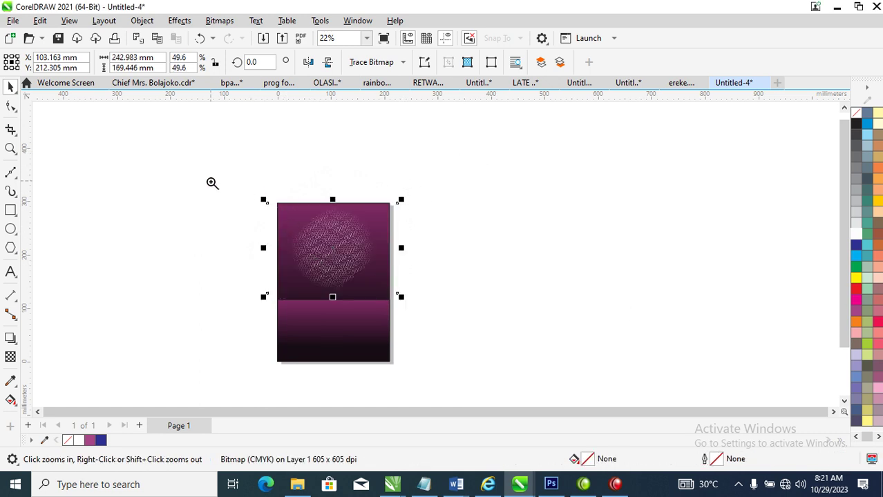
pyautogui.moveTo(214, 183); pyautogui.dragTo(449, 319)
pyautogui.click(467, 286)
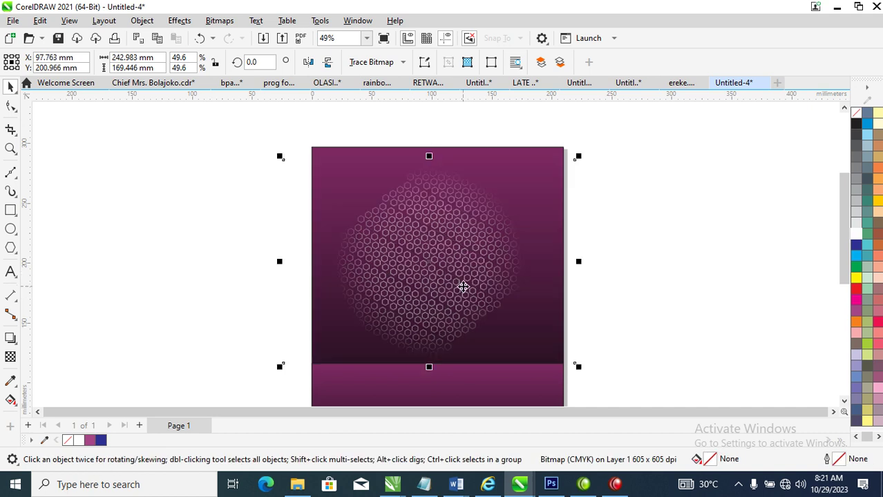
pyautogui.click(10, 357)
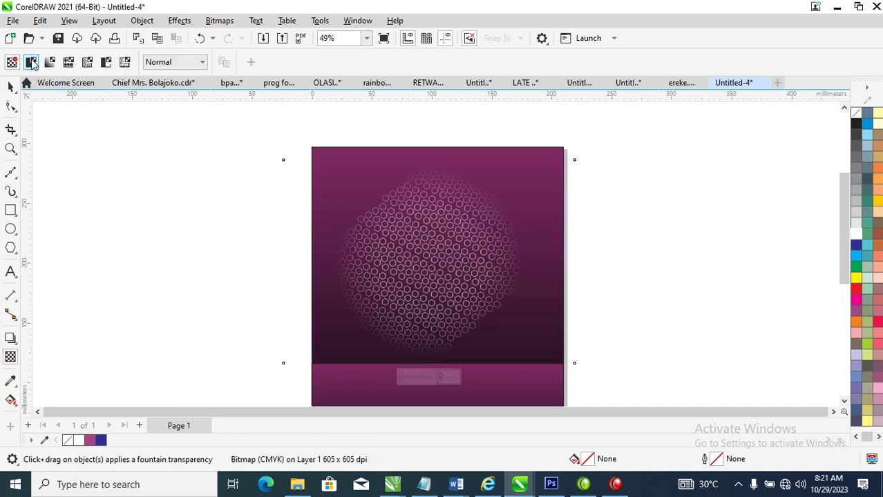
pyautogui.click(31, 62)
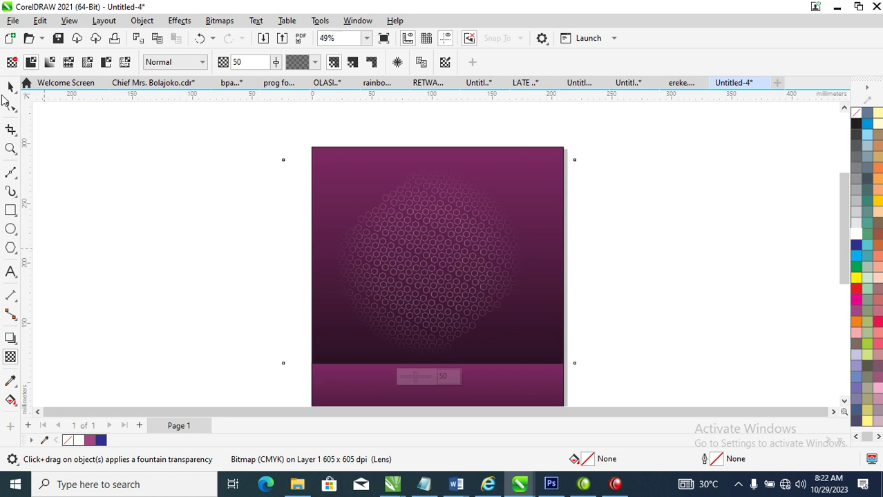
# Enlarge the pattern to about 81% and PowerClip it inside the background rectangle.
pyautogui.click(9, 85)
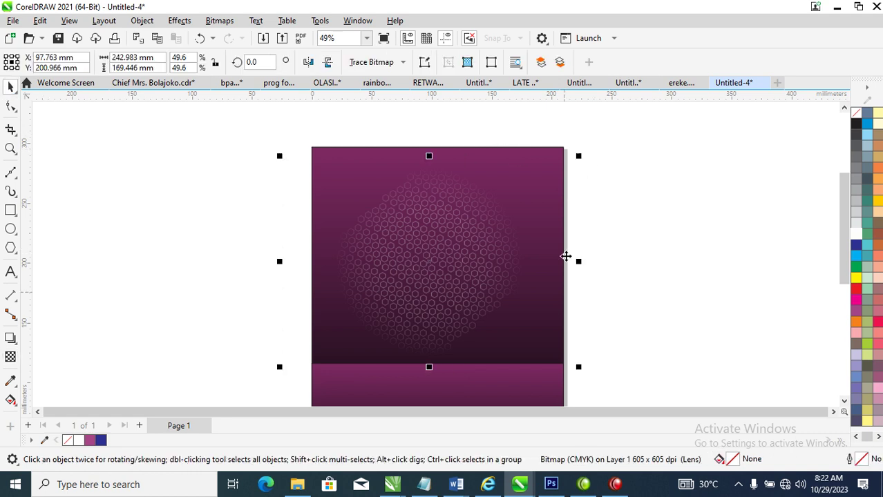
pyautogui.moveTo(578, 367); pyautogui.dragTo(635, 386)
pyautogui.moveTo(465, 199); pyautogui.dragTo(739, 342)
pyautogui.moveTo(505, 239); pyautogui.dragTo(434, 161)
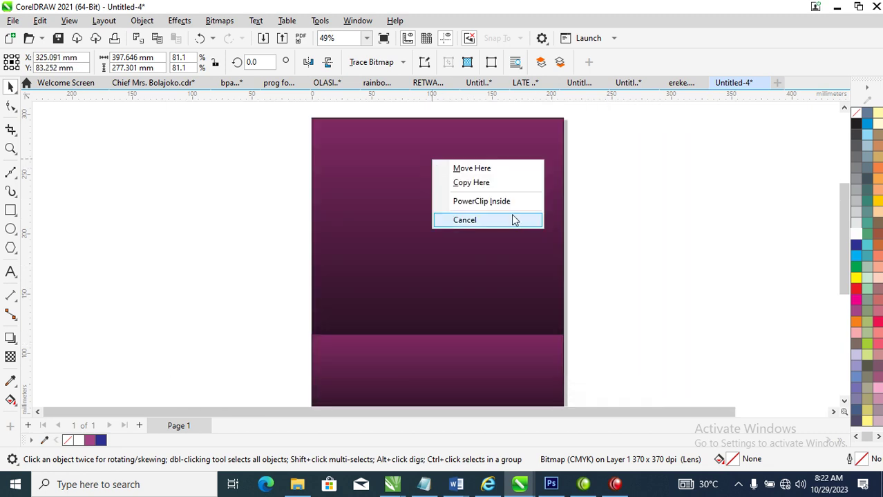
pyautogui.click(506, 201)
pyautogui.keyDown('ctrl'); pyautogui.click(423, 211); pyautogui.keyUp('ctrl')
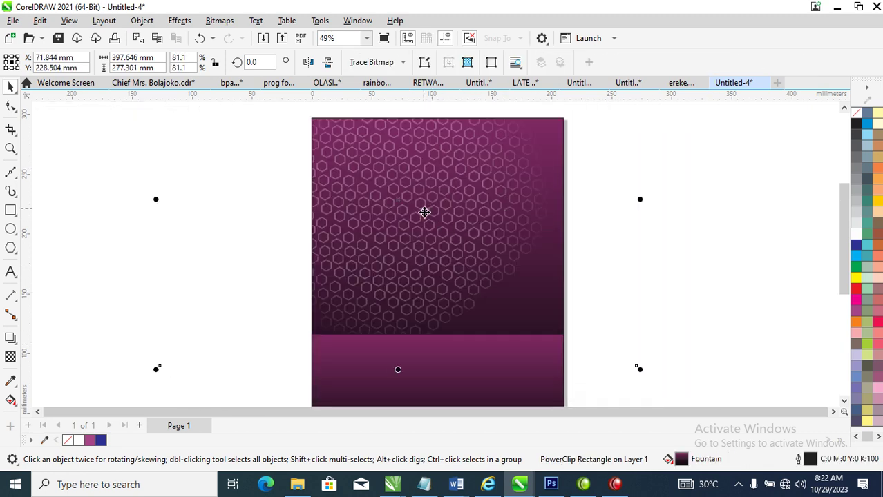
pyautogui.moveTo(423, 211)
pyautogui.mouseDown()
pyautogui.moveTo(483, 258)
pyautogui.moveTo(475, 237)
pyautogui.mouseUp()
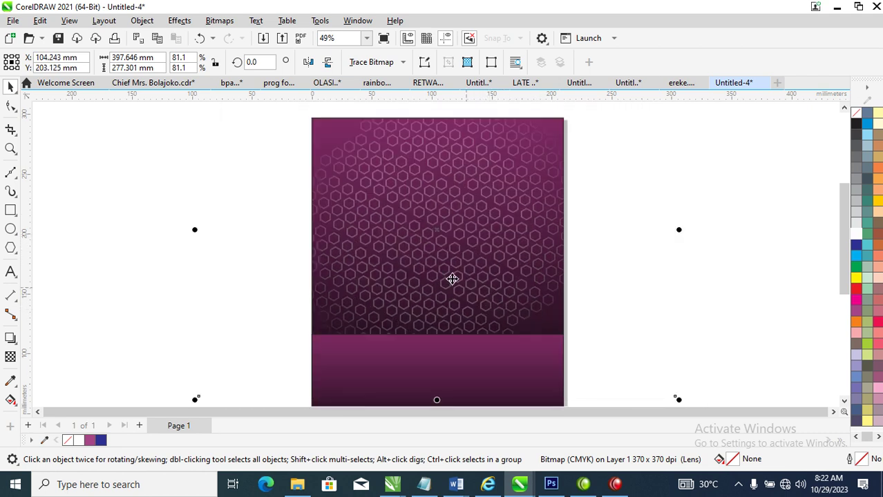
# Raise the clipped pattern's transparency to 84 and zoom out to the whole poster.
pyautogui.click(10, 358)
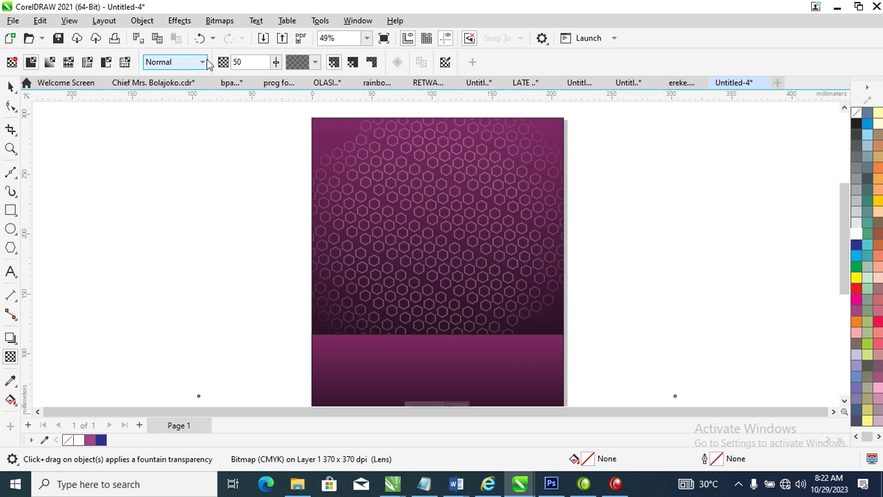
pyautogui.moveTo(275, 63); pyautogui.dragTo(298, 91)
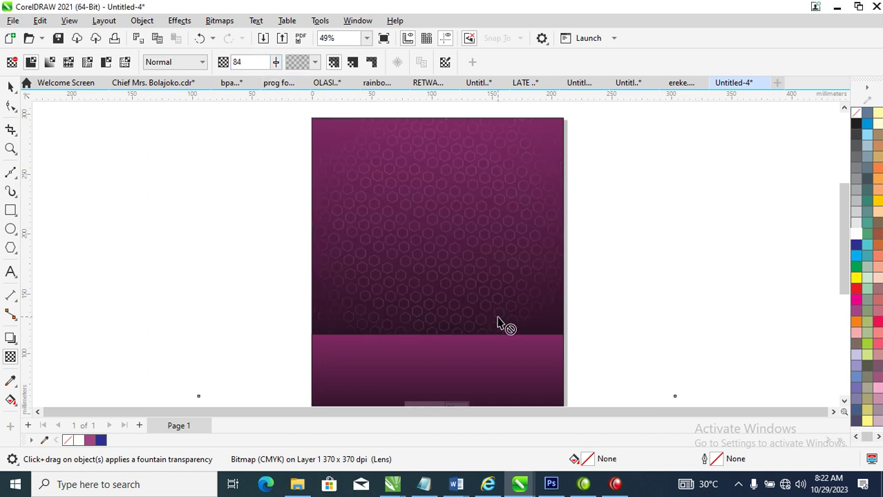
pyautogui.click(10, 86)
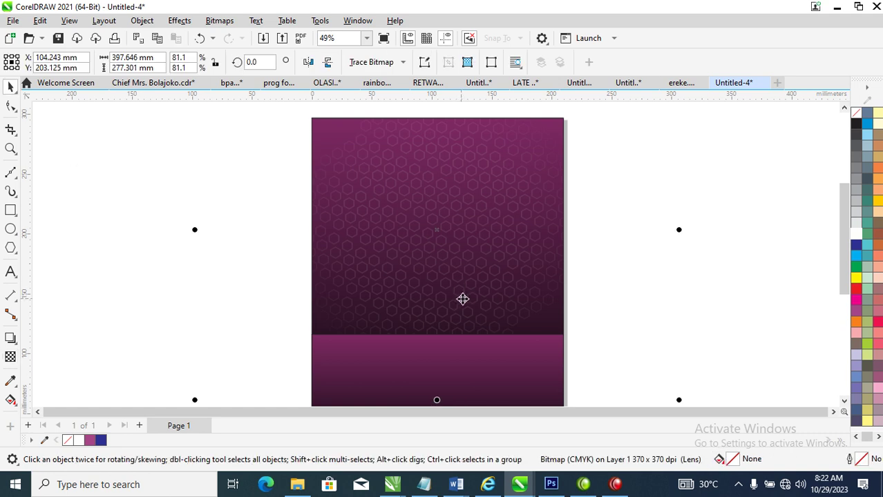
pyautogui.scroll(-4, 461, 297)
pyautogui.press('z')
pyautogui.moveTo(297, 148); pyautogui.dragTo(591, 400)
pyautogui.press('space')
# Give the background an elliptical fountain fill with a purple-magenta centre glow.
pyautogui.click(500, 212)
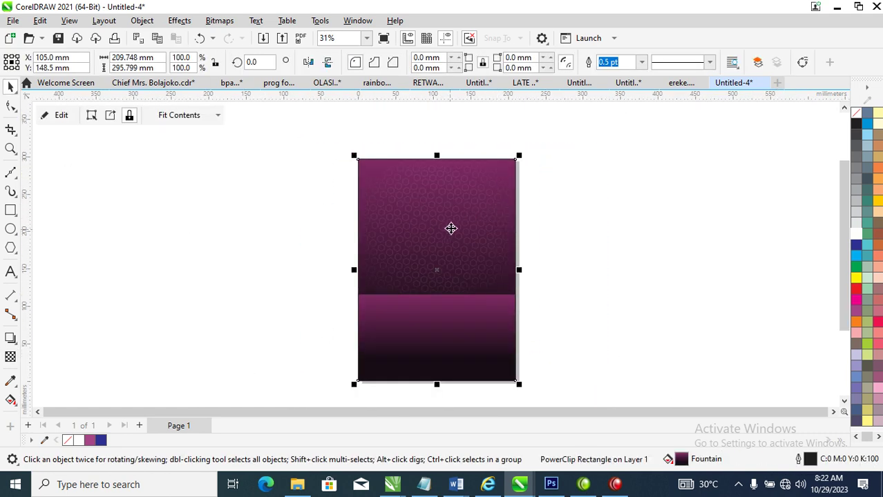
pyautogui.click(11, 400)
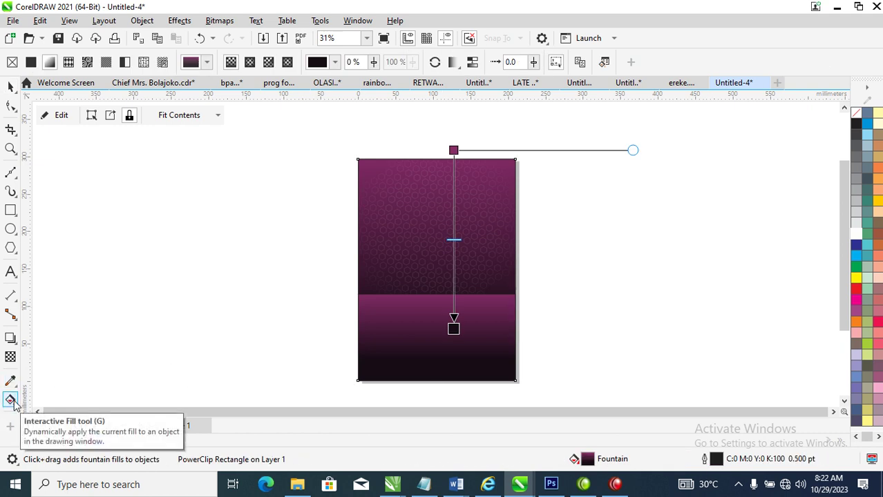
pyautogui.click(250, 63)
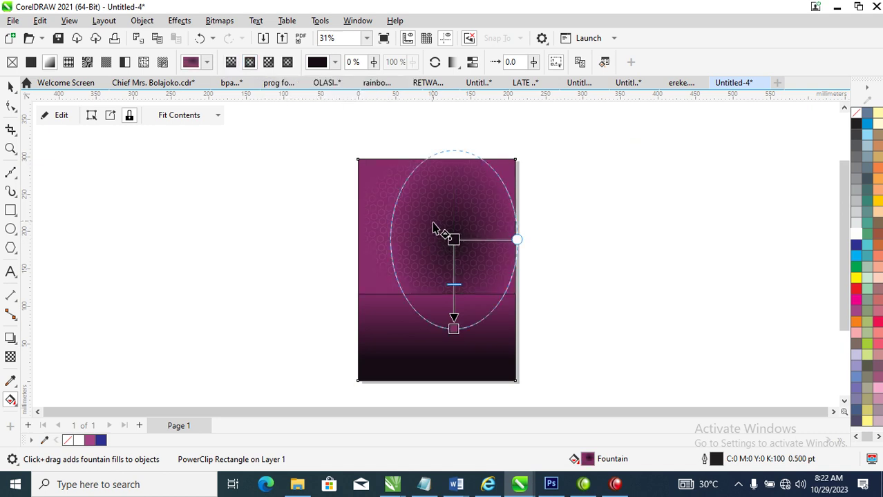
pyautogui.moveTo(453, 239); pyautogui.dragTo(442, 250)
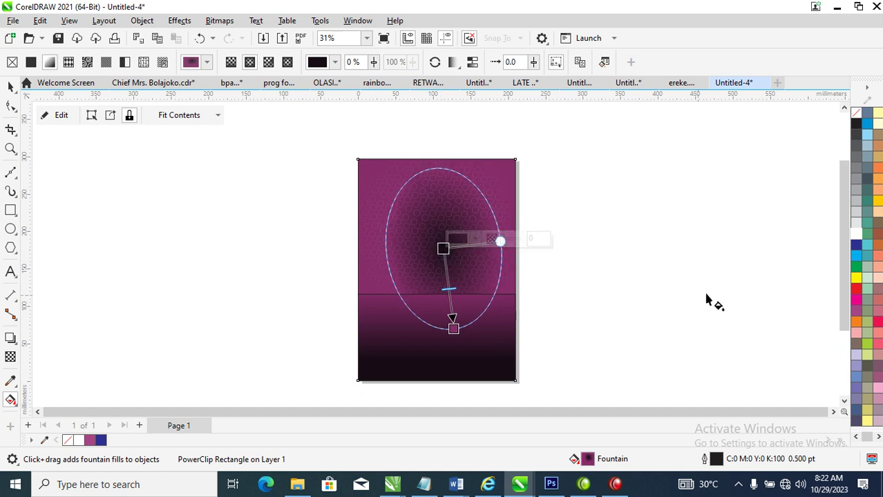
pyautogui.click(856, 246)
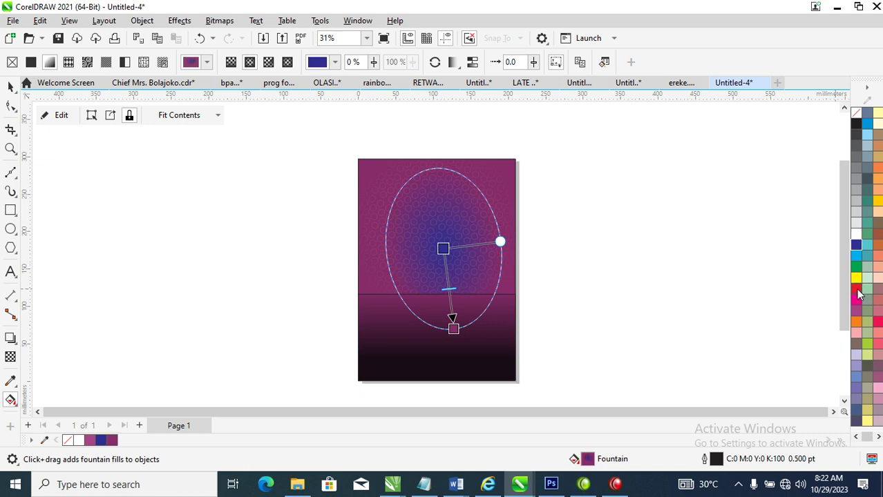
pyautogui.click(857, 295)
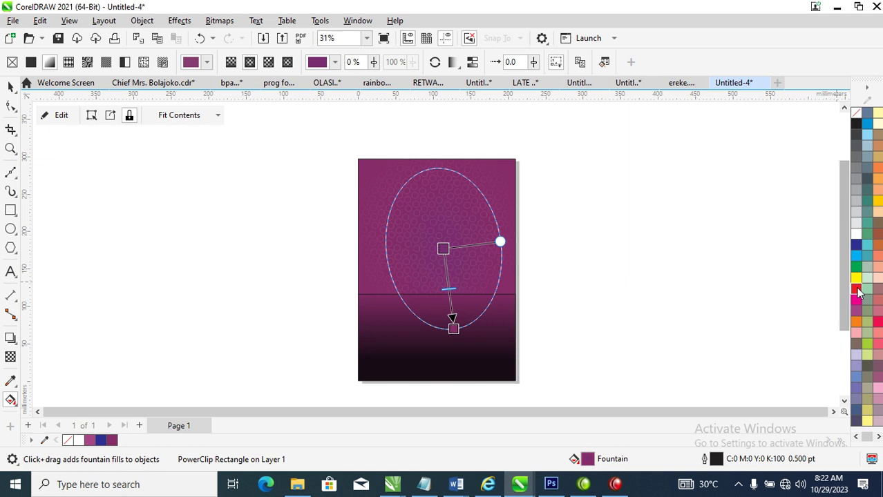
# Set the gradient's outer node to dark purple C66 M81 Y58 K76.
pyautogui.click(453, 329)
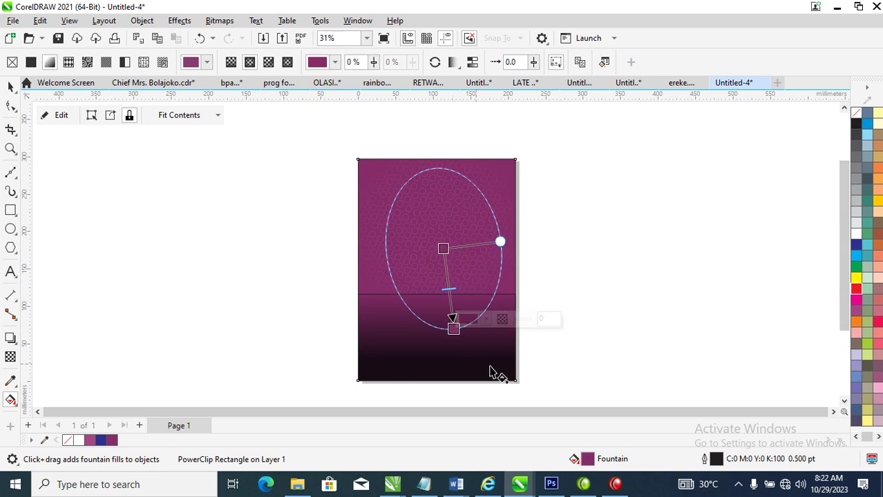
pyautogui.click(467, 318)
pyautogui.click(544, 224)
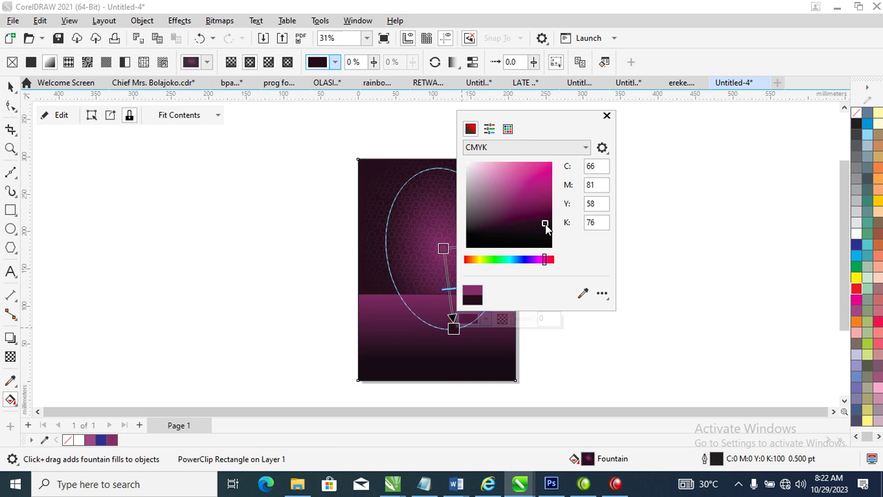
pyautogui.click(606, 116)
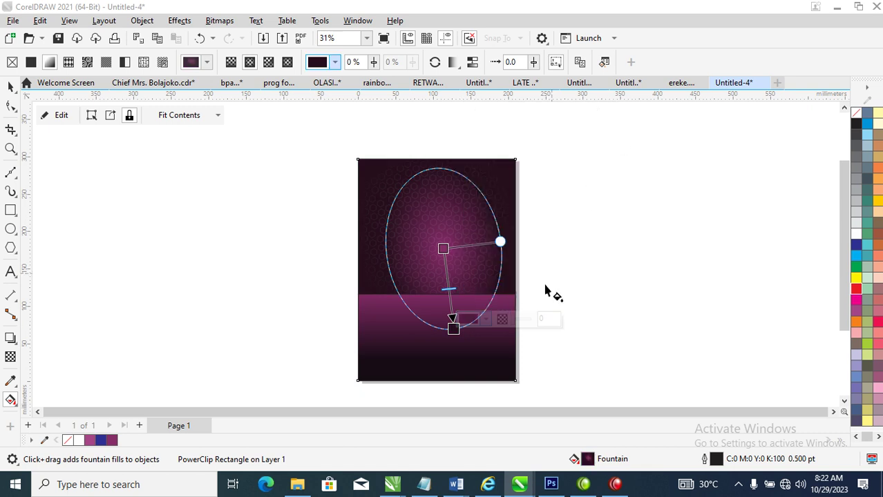
pyautogui.click(11, 86)
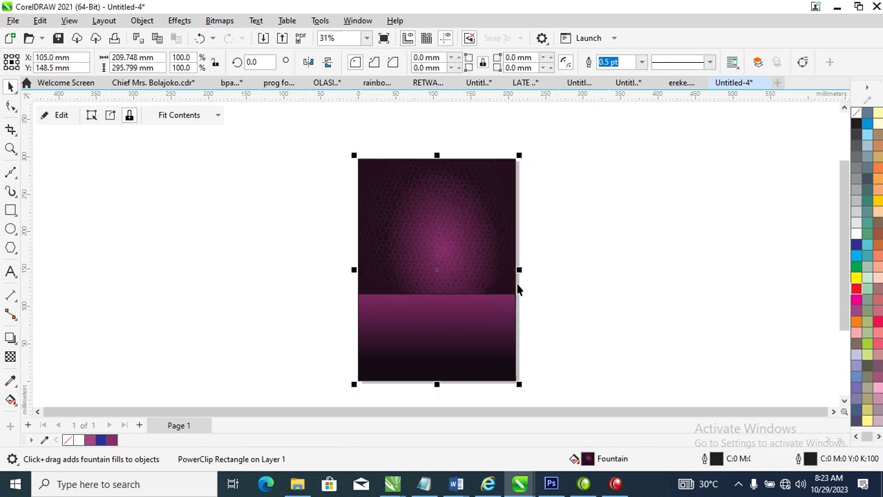
# Fill the lower rectangle with a solid purple from the palette.
pyautogui.click(464, 329)
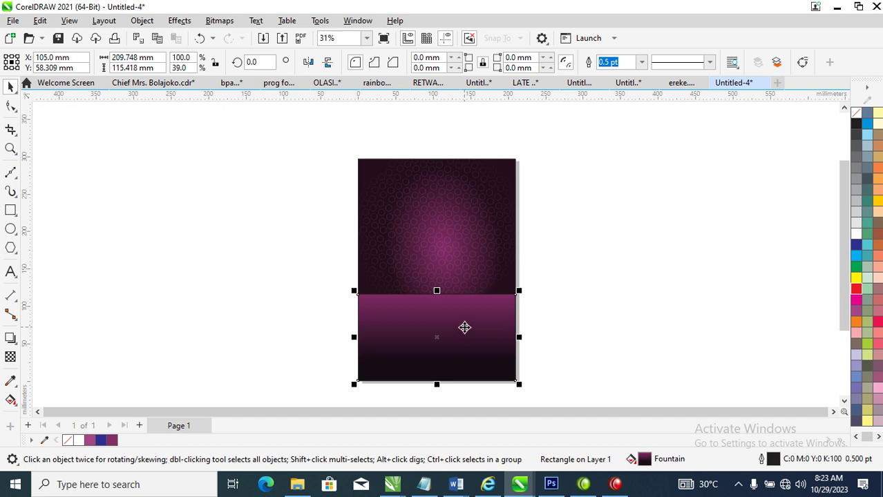
pyautogui.click(856, 246)
pyautogui.keyDown('ctrl'); pyautogui.click(857, 290); pyautogui.keyUp('ctrl')
pyautogui.keyDown('ctrl'); pyautogui.click(857, 290); pyautogui.keyUp('ctrl')
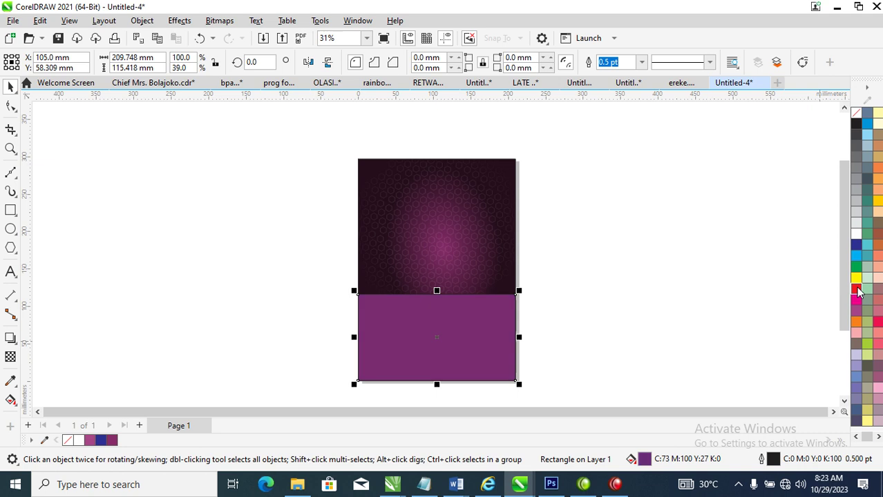
pyautogui.keyDown('ctrl'); pyautogui.click(857, 290); pyautogui.keyUp('ctrl')
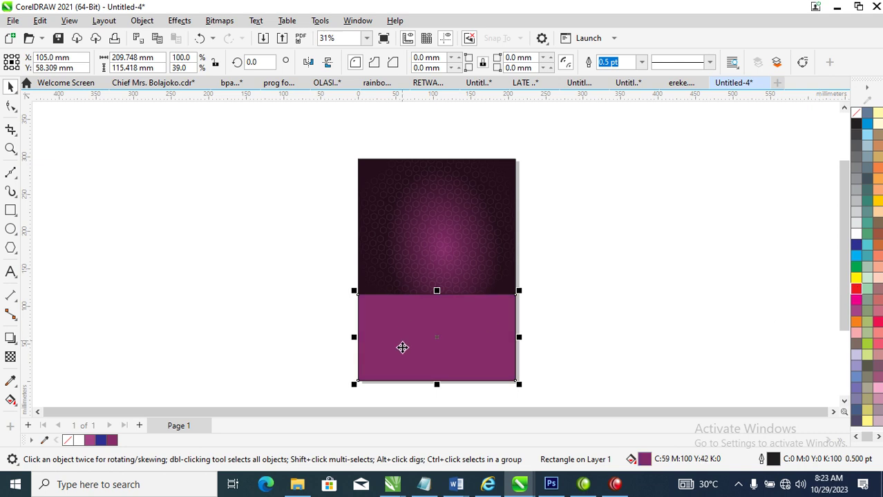
# Convert the rectangle to curves and slant its top edge upward from left to right.
pyautogui.rightClick(455, 319)
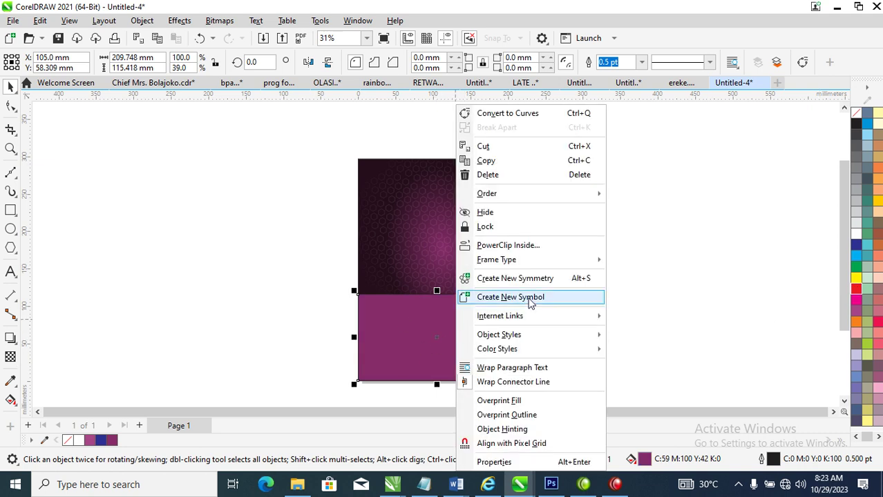
pyautogui.click(524, 115)
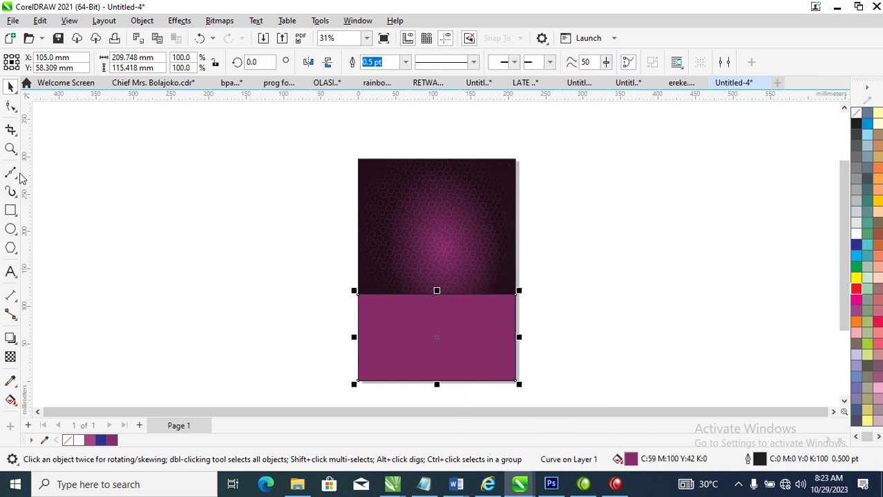
pyautogui.click(11, 105)
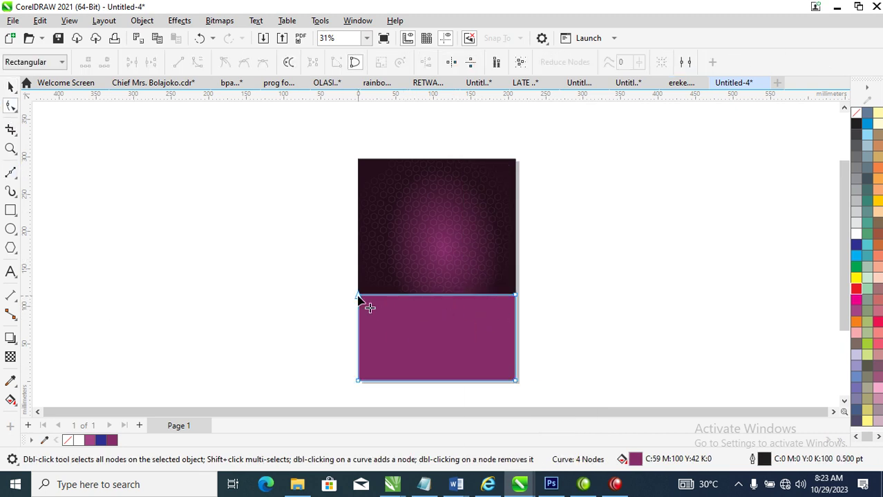
pyautogui.moveTo(359, 297); pyautogui.dragTo(358, 331)
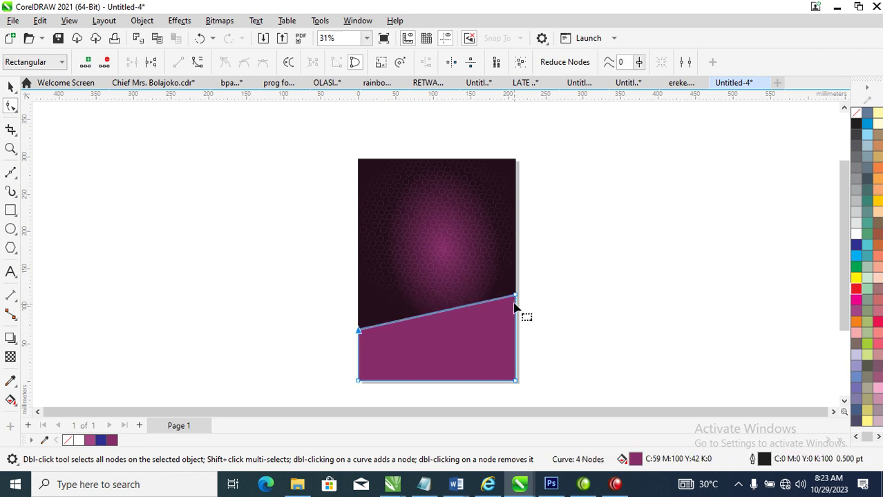
pyautogui.moveTo(516, 297); pyautogui.dragTo(514, 255)
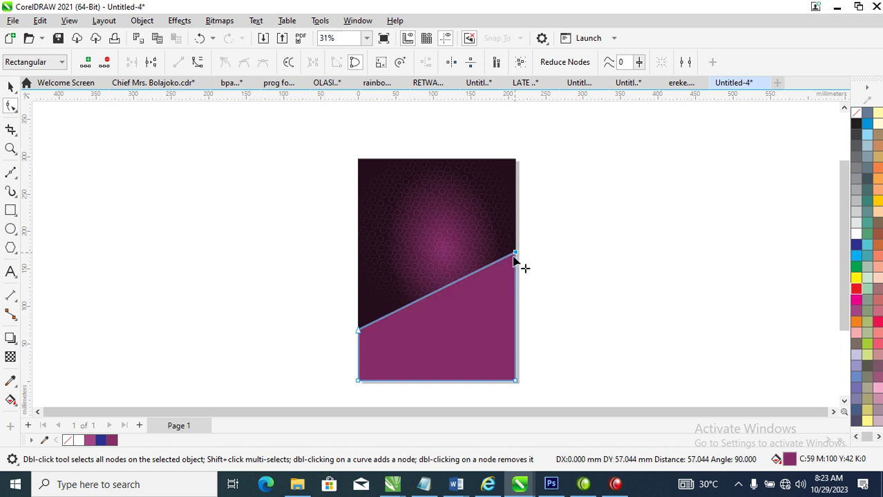
# Turn the slanted top edge into a curve and bend it into an S-wave dipping left, cresting right.
pyautogui.rightClick(442, 290)
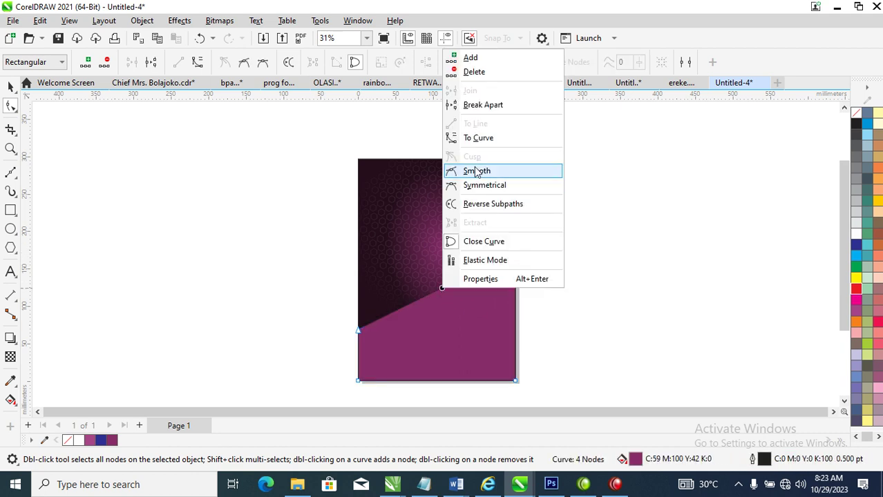
pyautogui.click(489, 139)
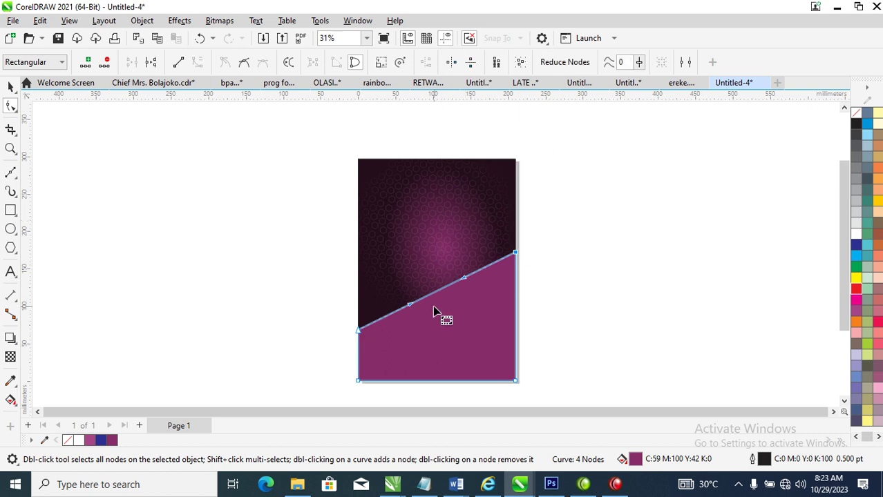
pyautogui.moveTo(433, 297); pyautogui.dragTo(439, 318)
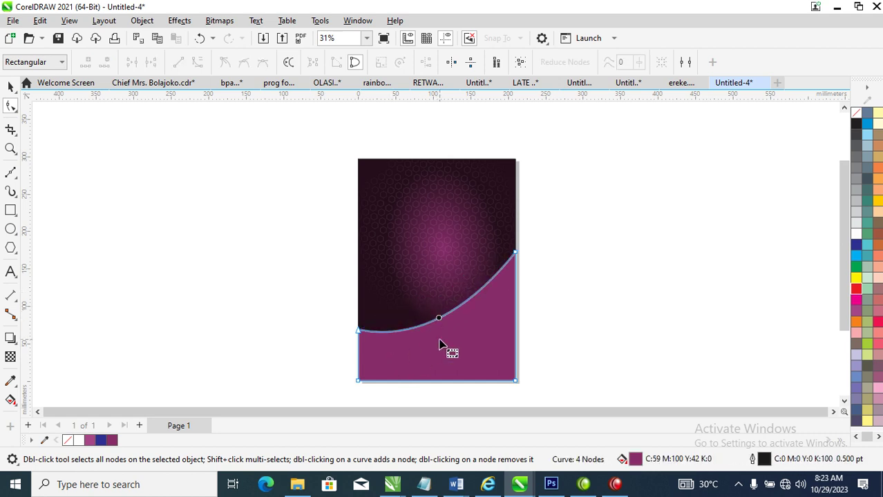
pyautogui.click(460, 322)
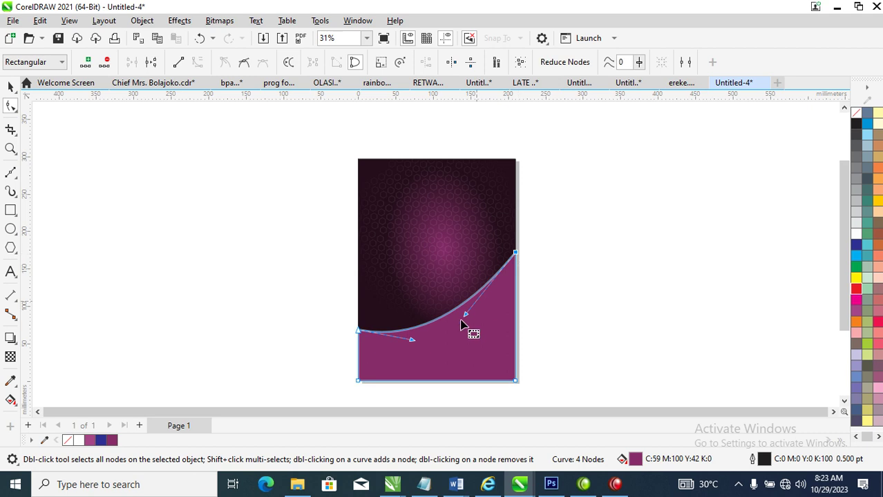
pyautogui.moveTo(464, 316); pyautogui.dragTo(482, 330)
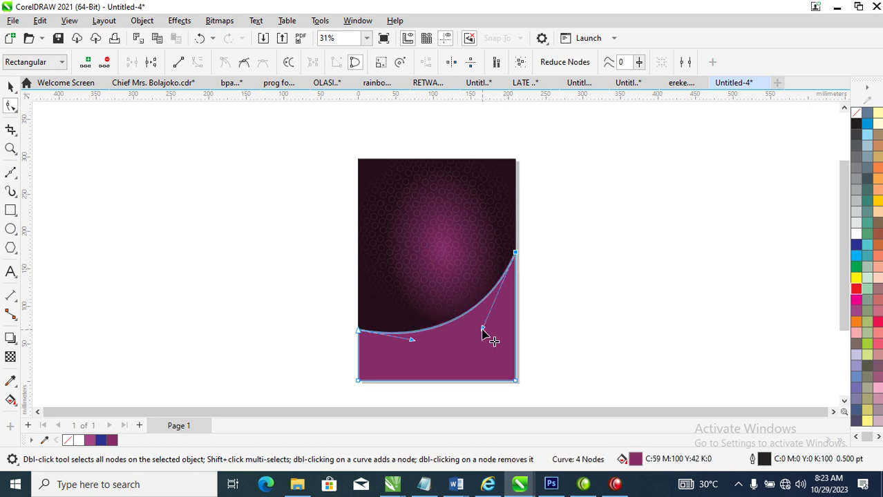
pyautogui.moveTo(465, 257); pyautogui.dragTo(460, 221)
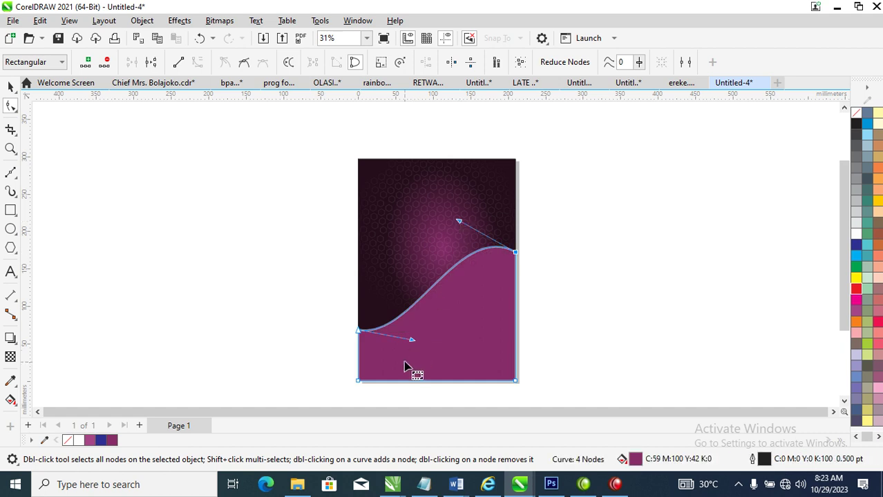
pyautogui.moveTo(420, 355); pyautogui.dragTo(461, 406)
pyautogui.scroll(-2, 458, 408)
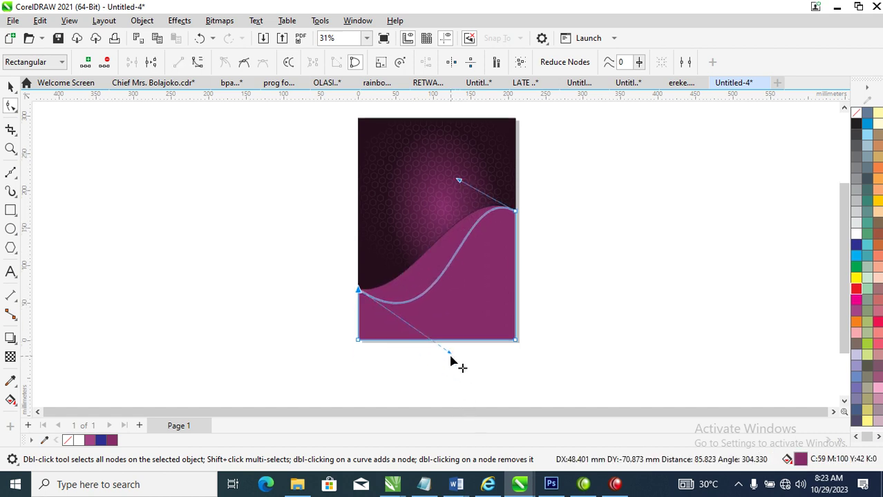
# Duplicate the wave shape and align the copy exactly onto the original.
pyautogui.press('space')
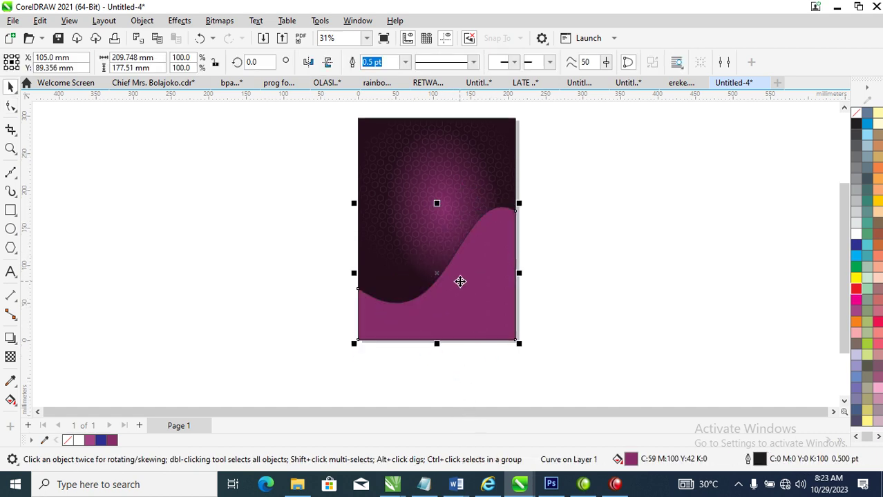
pyautogui.moveTo(459, 282); pyautogui.dragTo(632, 284)
pyautogui.keyDown('shift'); pyautogui.click(471, 271); pyautogui.keyUp('shift')
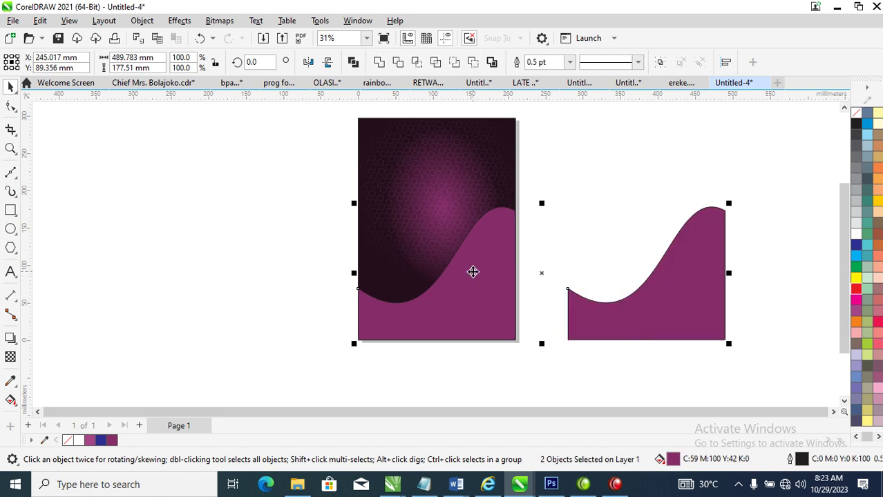
pyautogui.press('e')
pyautogui.click(635, 257)
pyautogui.click(407, 312)
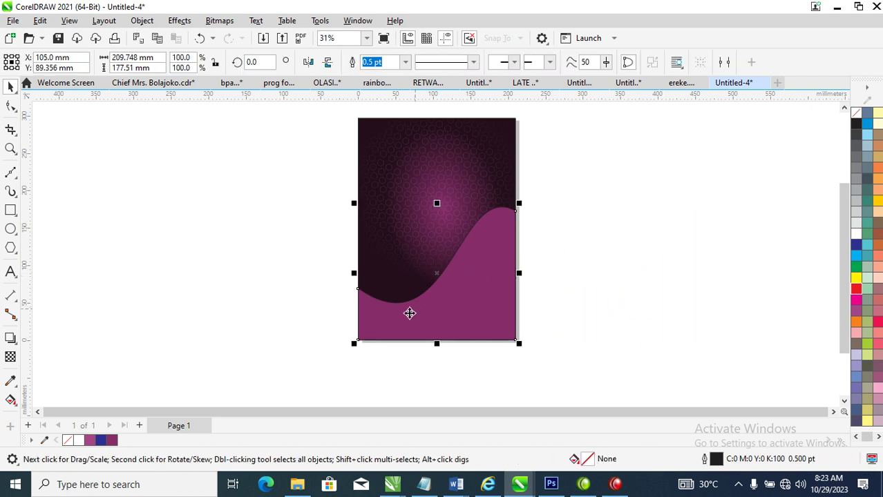
pyautogui.click(393, 316)
# Raise the copy's left end about 22 mm and fill it white to form the swoosh.
pyautogui.press('space')
pyautogui.moveTo(370, 301); pyautogui.dragTo(371, 284)
pyautogui.press('space')
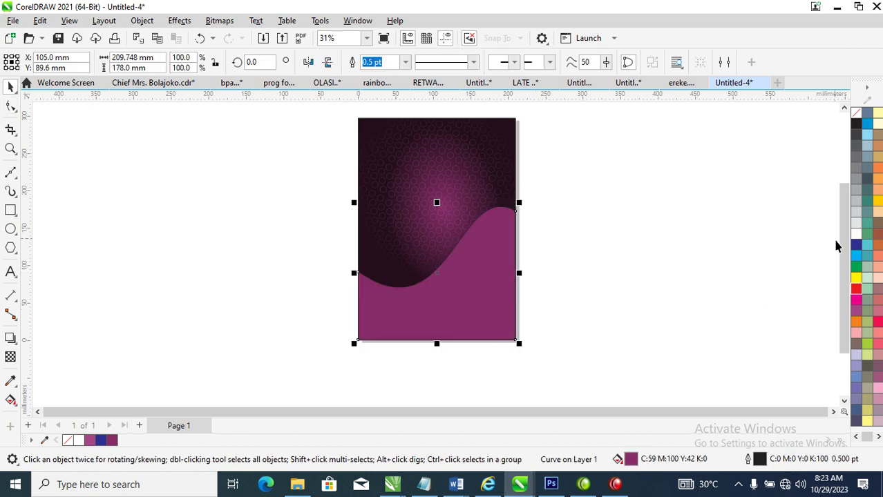
pyautogui.click(857, 236)
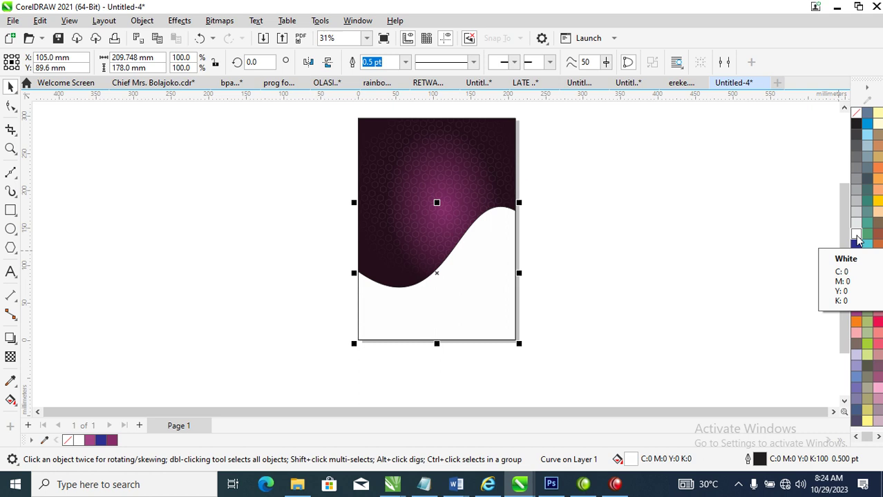
pyautogui.hotkey('ctrl', 'z')
pyautogui.hotkey('ctrl', 'z')
pyautogui.click(856, 237)
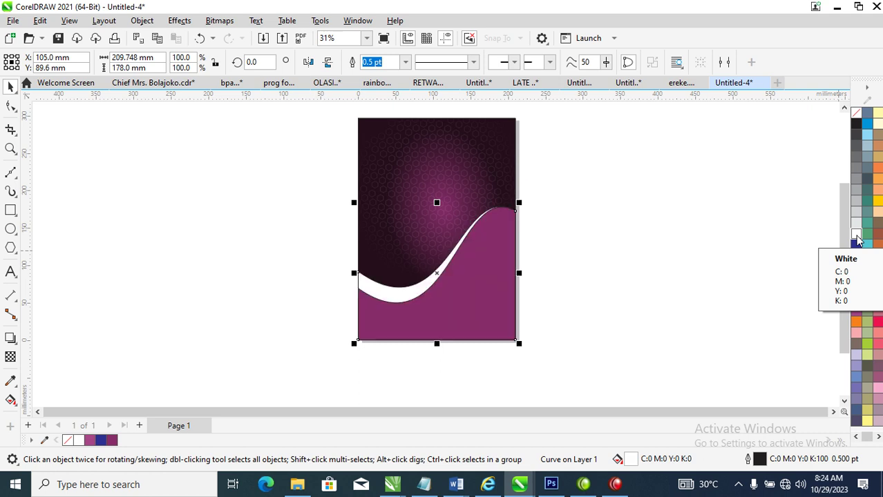
pyautogui.click(592, 190)
pyautogui.scroll(-1, 437, 236)
pyautogui.press('z')
pyautogui.moveTo(342, 125); pyautogui.dragTo(552, 338)
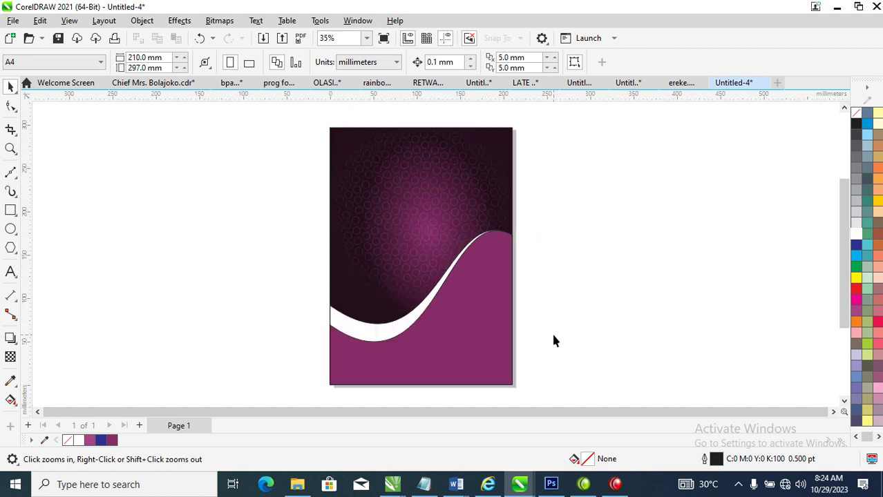